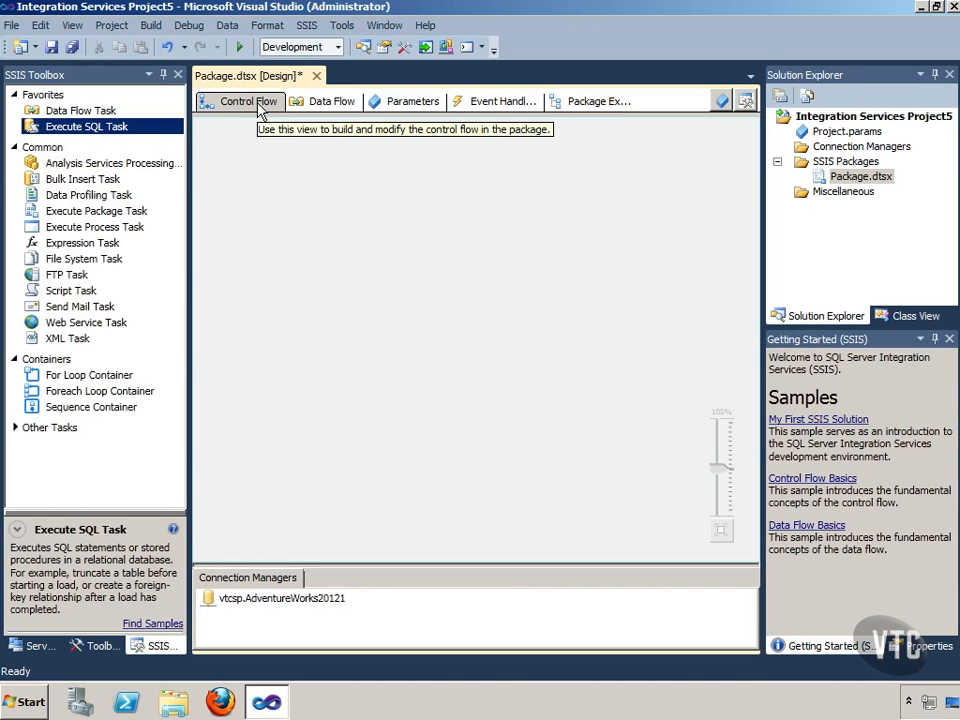
Add an Execute SQL Task to the package's control flow and position it in the upper part of the design surface.
click(318, 104)
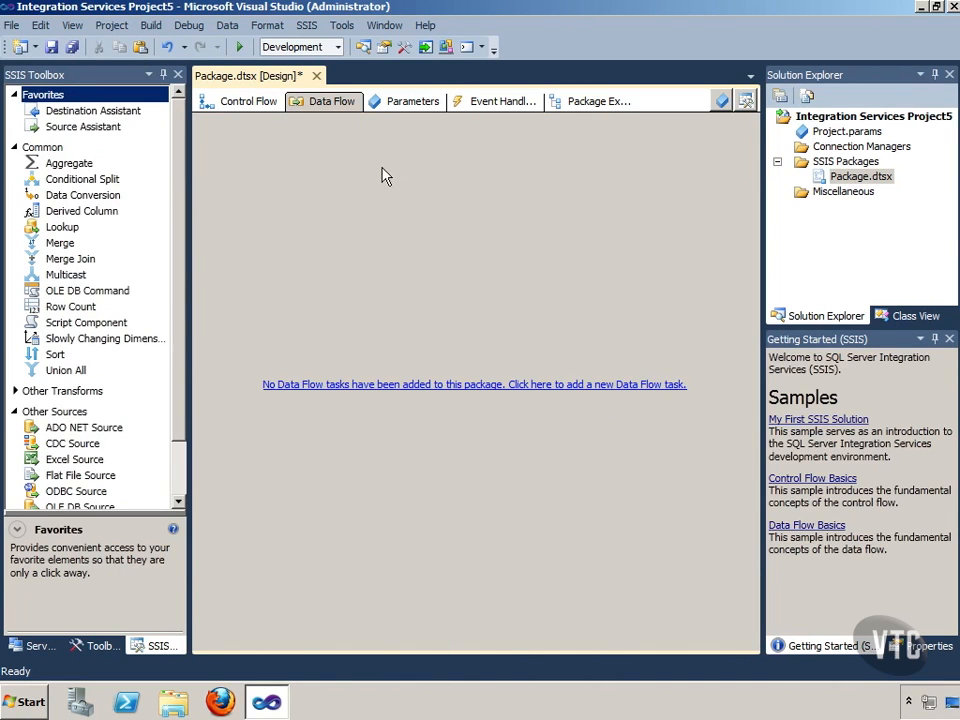
click(245, 103)
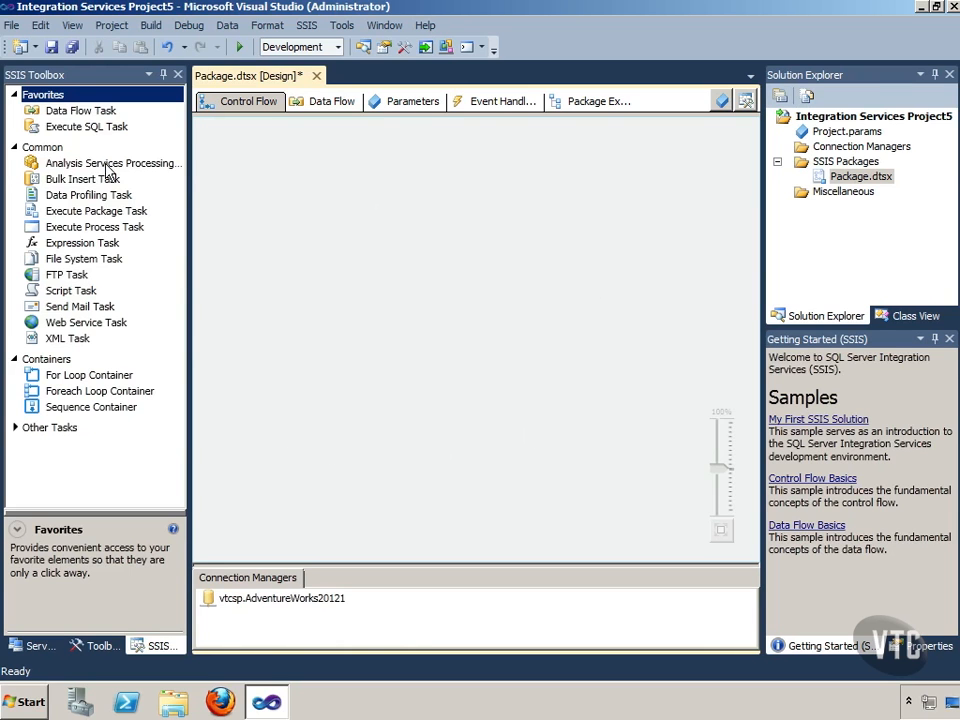
drag(56, 126, 312, 222)
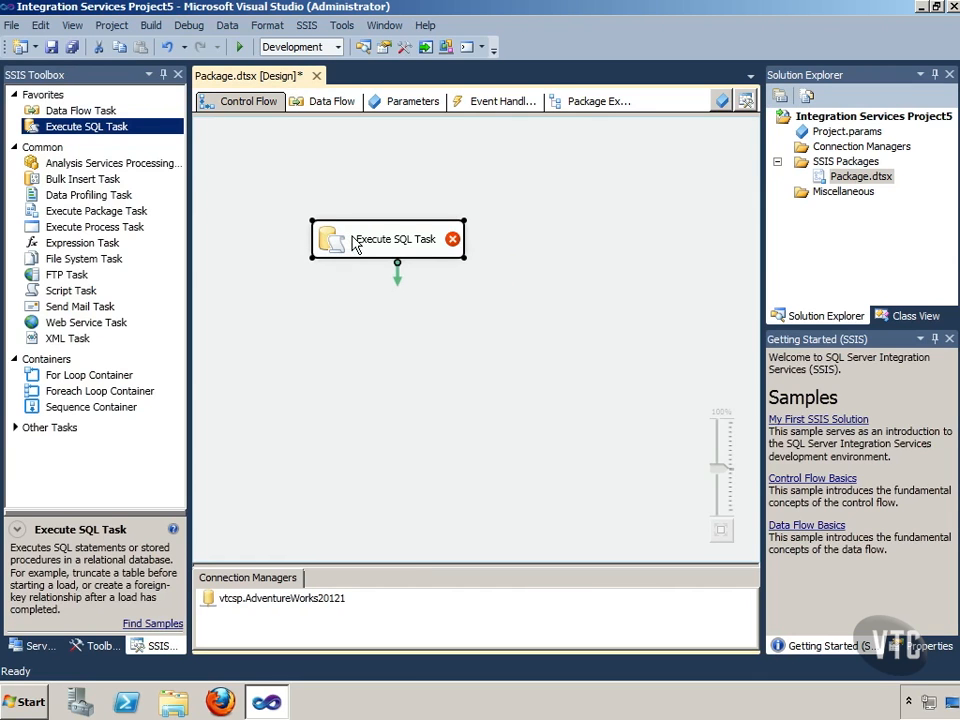
mouse_move(339, 251)
drag(336, 251, 294, 229)
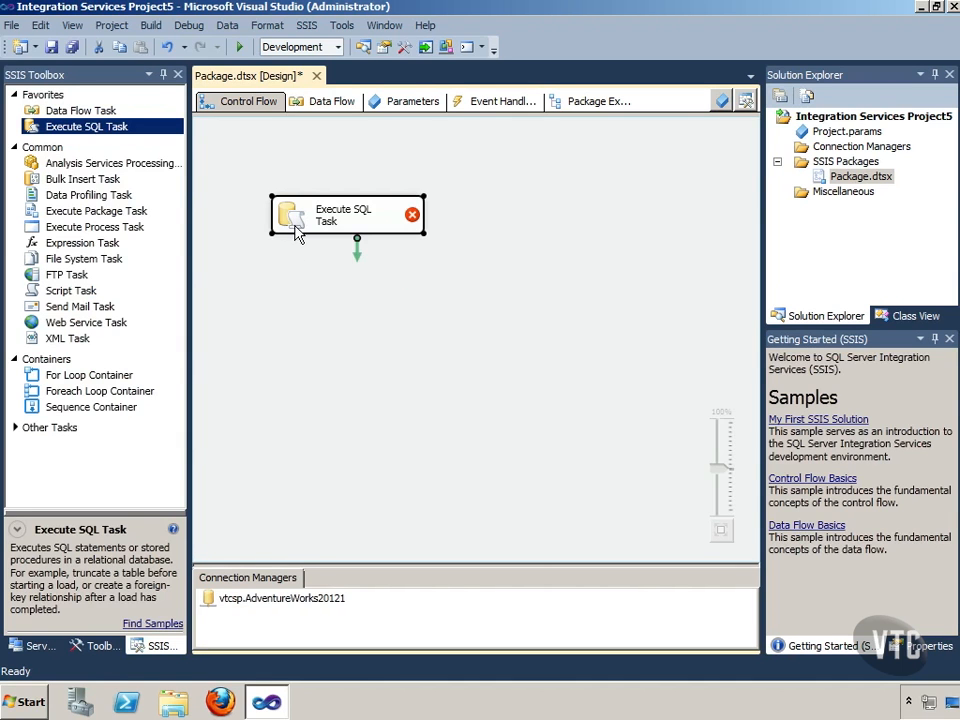
Open the Execute SQL Task's editor, examine its SQLStatement property, and close it without making changes.
right_click(295, 230)
key(Escape)
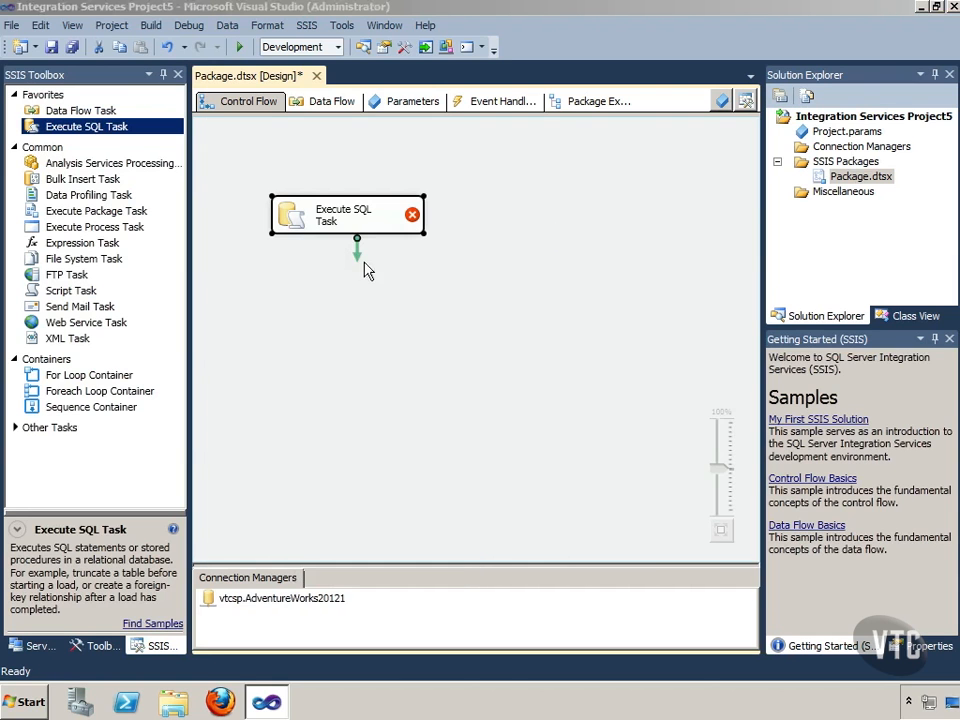
double_click(345, 218)
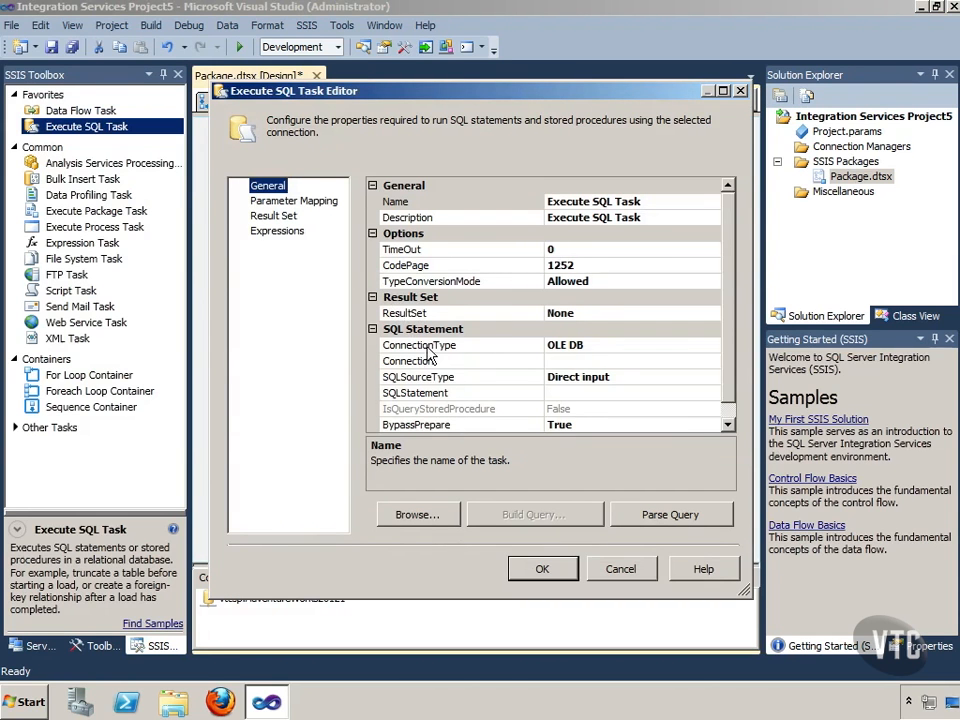
click(438, 396)
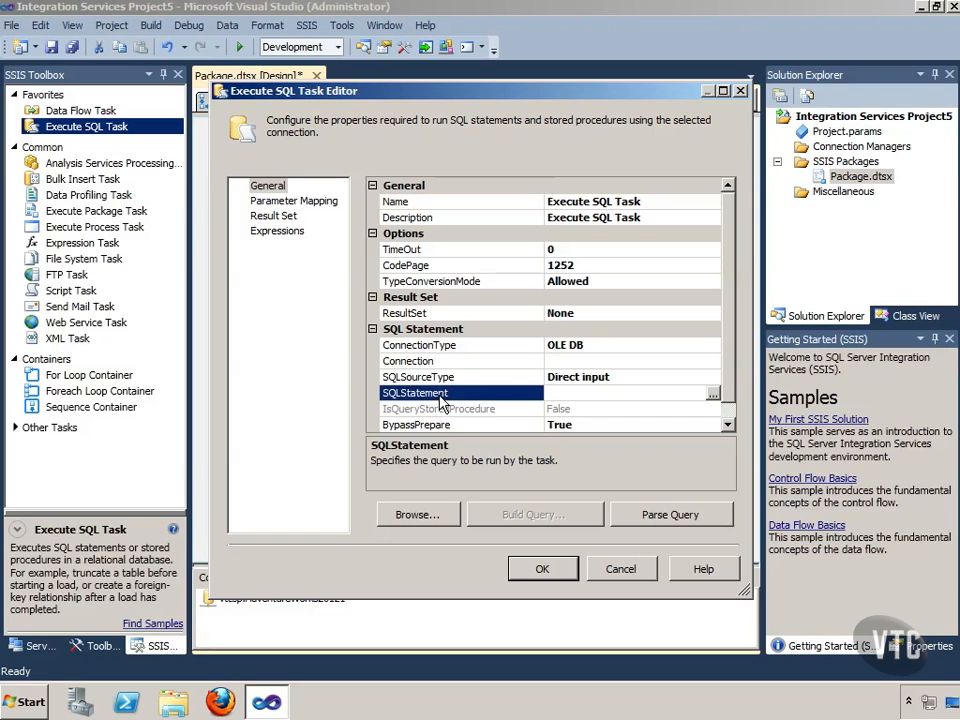
click(620, 570)
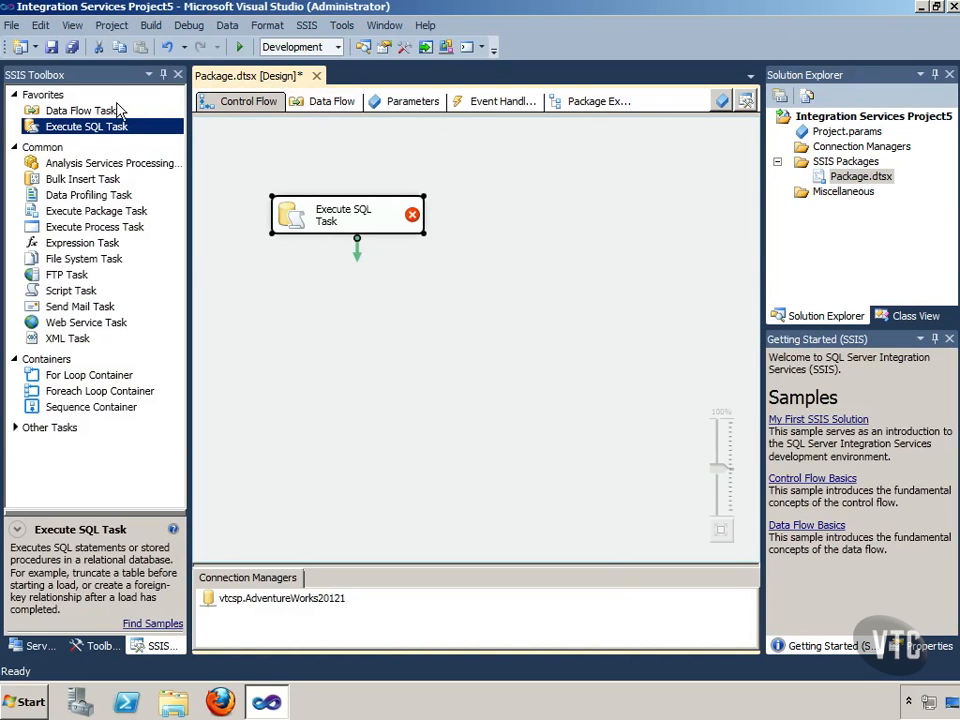
Add a Data Flow Task below the Execute SQL Task and place a Lookup transformation in its data flow.
drag(105, 114, 433, 302)
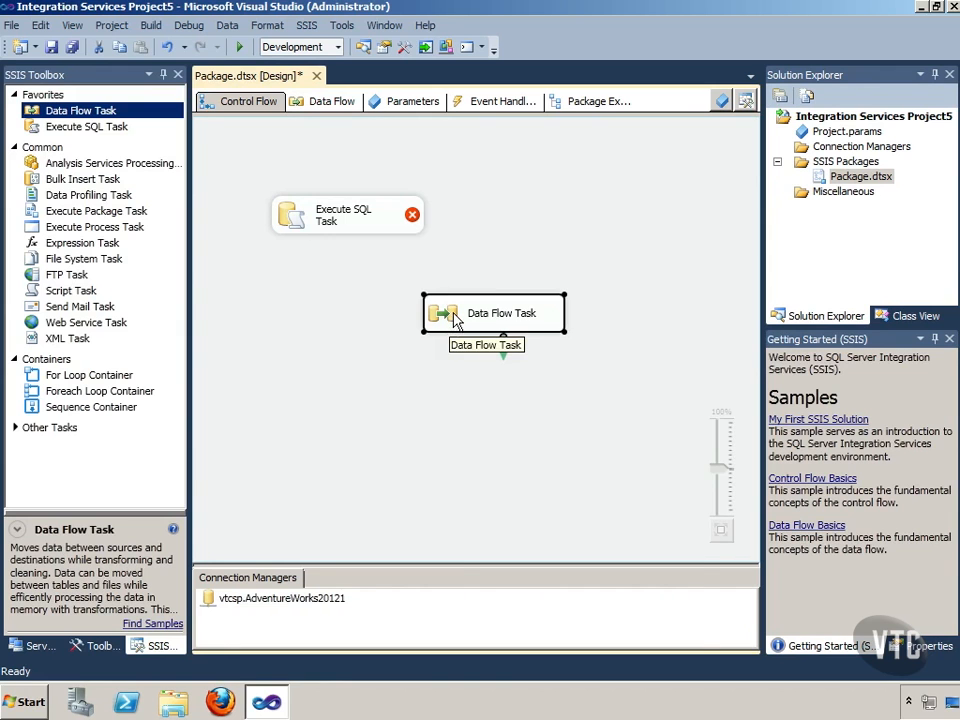
right_click(455, 318)
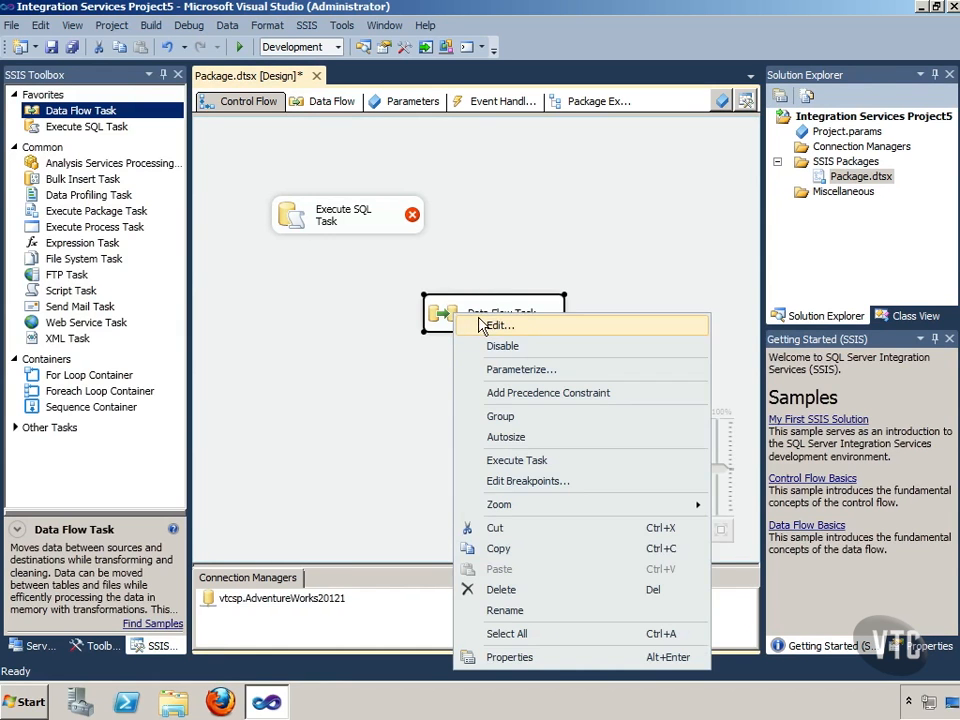
click(487, 326)
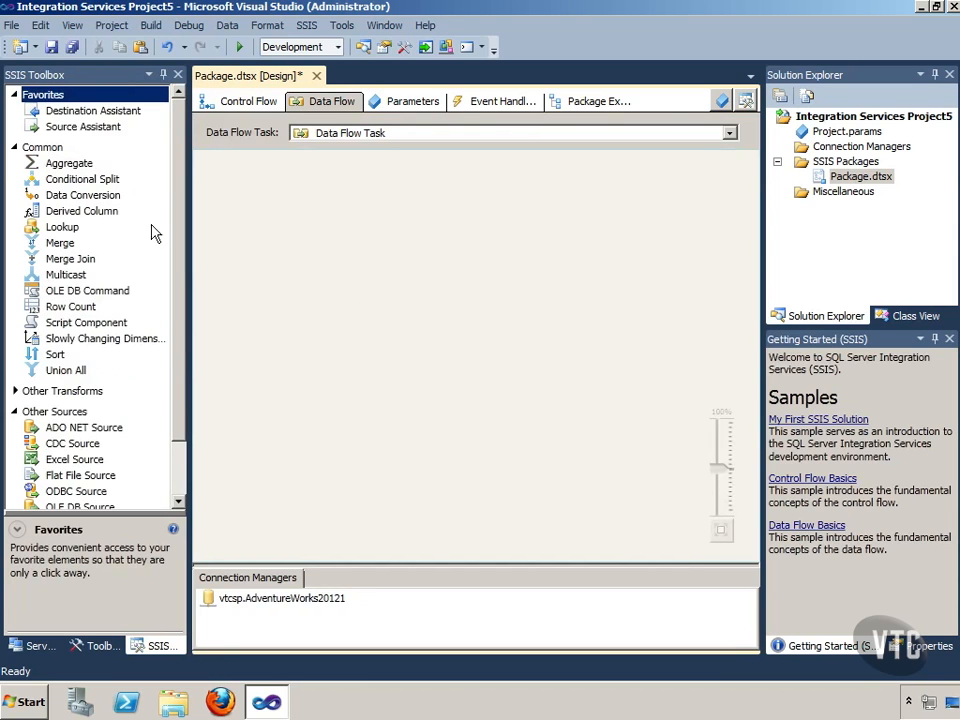
drag(77, 232, 381, 246)
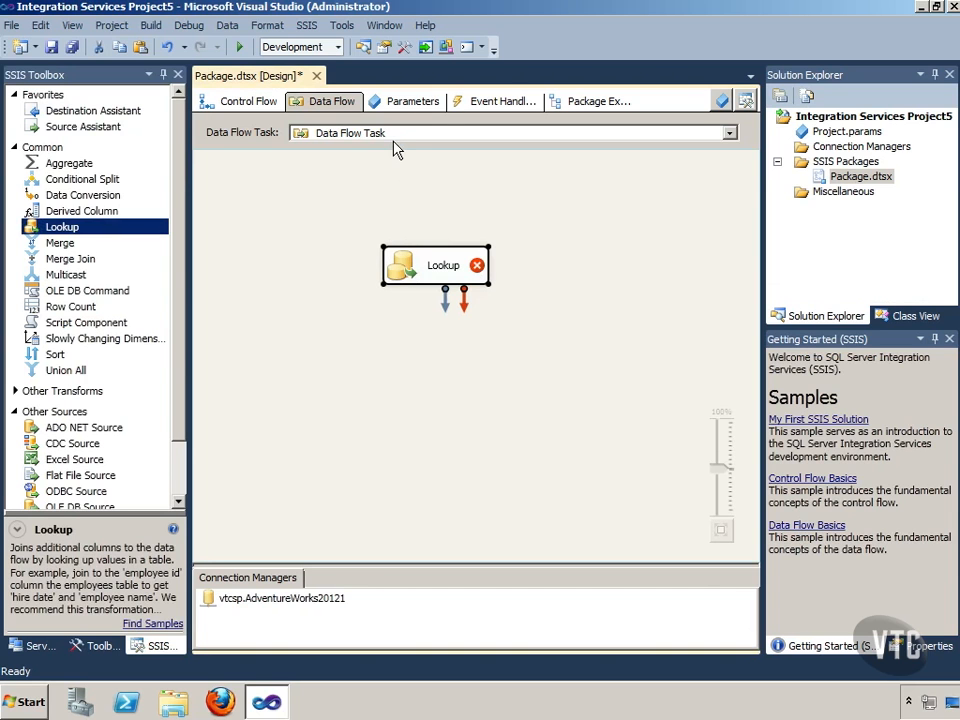
In the control flow, move the Data Flow Task closer beneath the Execute SQL Task and rename it DFT 1 Lookup.
click(255, 102)
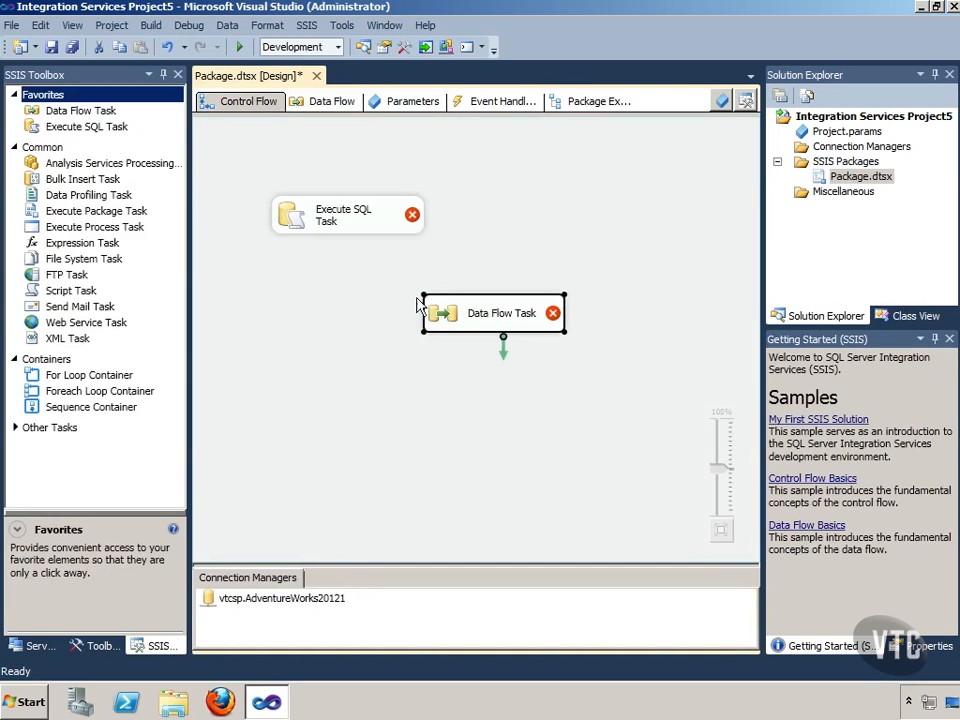
drag(476, 320, 392, 292)
click(392, 287)
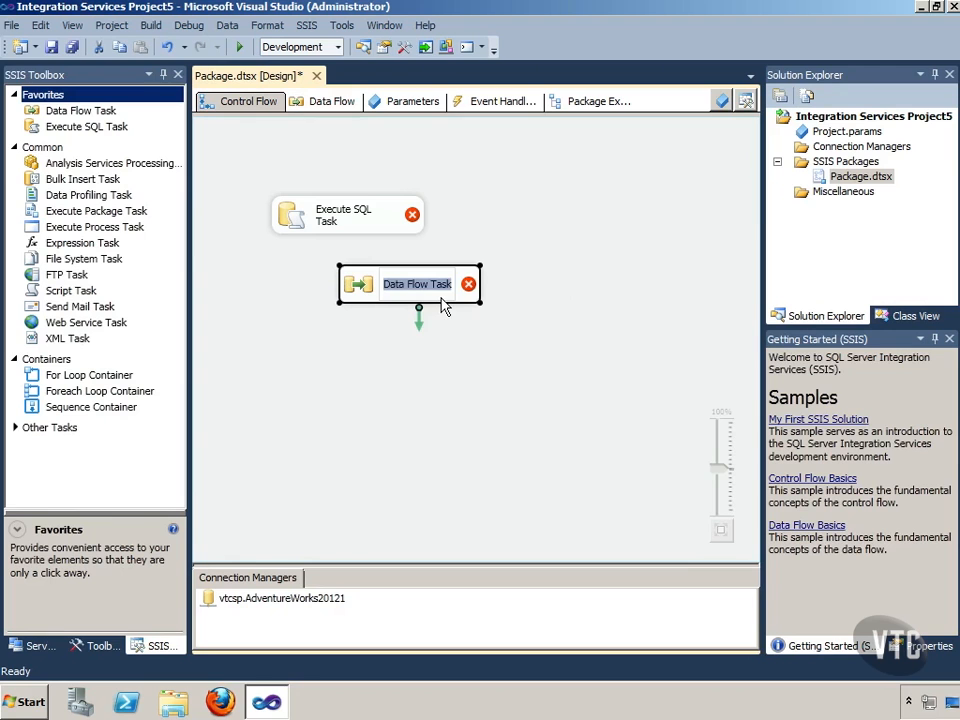
text(DFT)
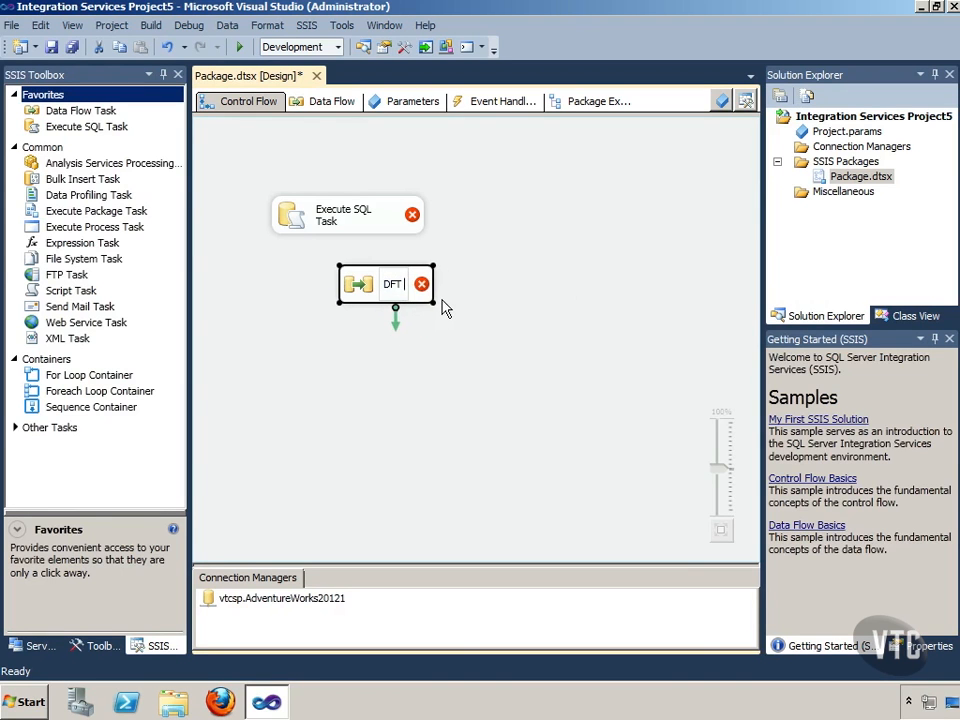
text( !)
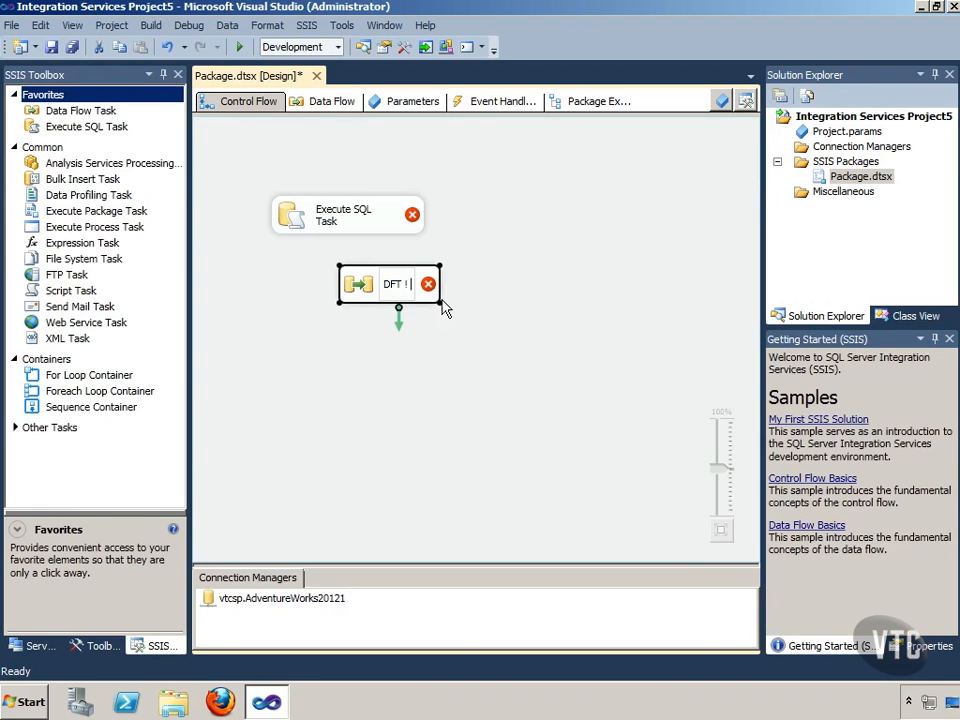
key(BackSpace)
text(1 Loo)
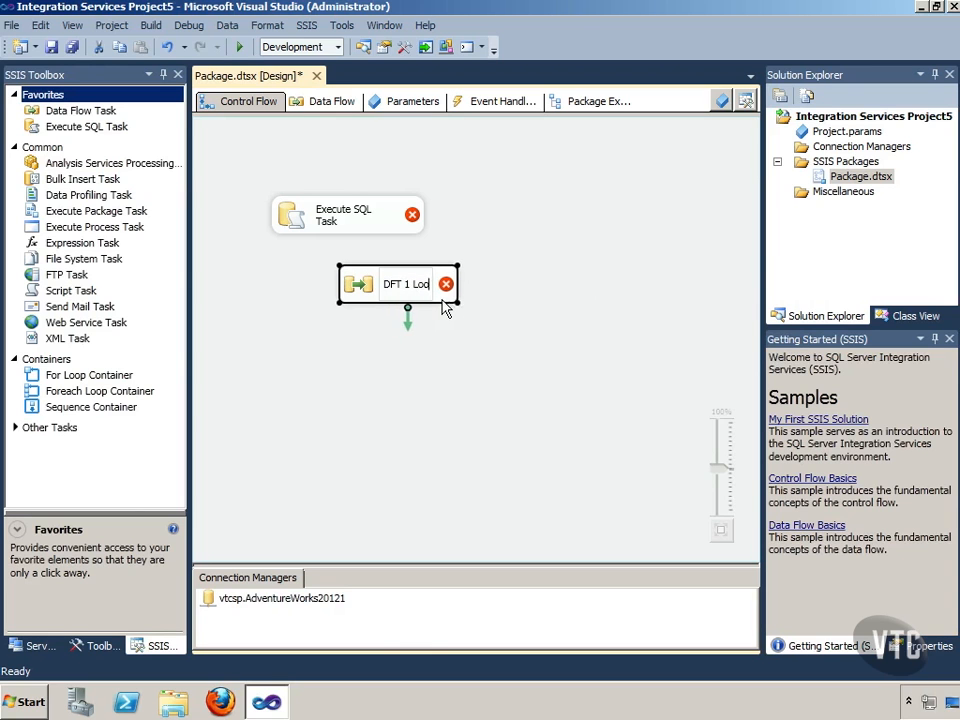
text(kup)
key(Return)
click(446, 338)
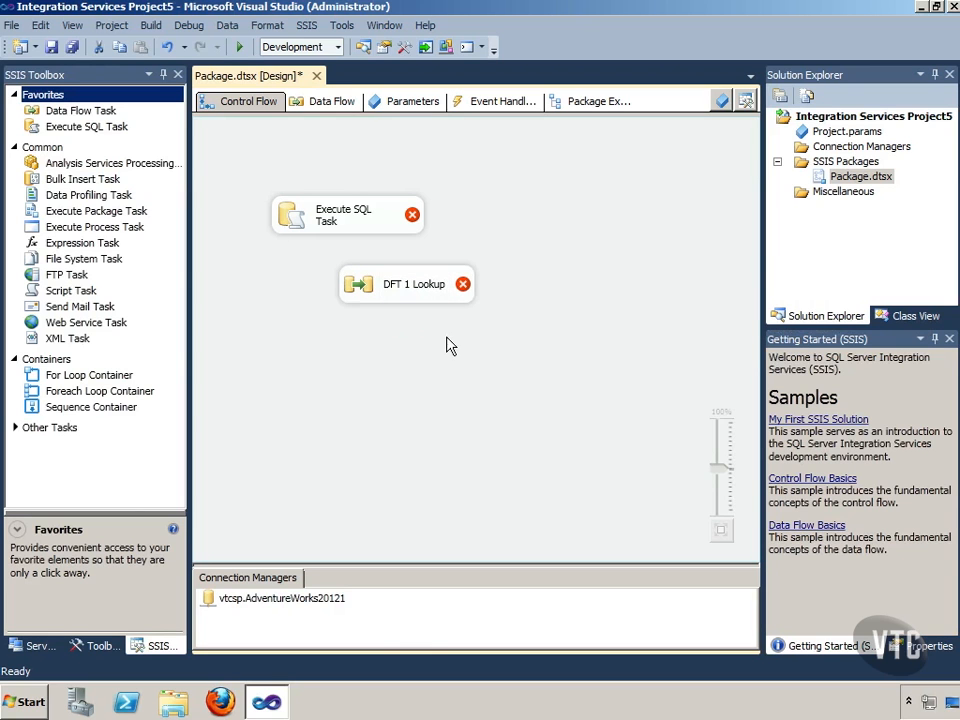
Add a second Data Flow Task below DFT 1 Lookup in the control flow and display the data flow of DFT 1 Lookup.
drag(77, 110, 542, 362)
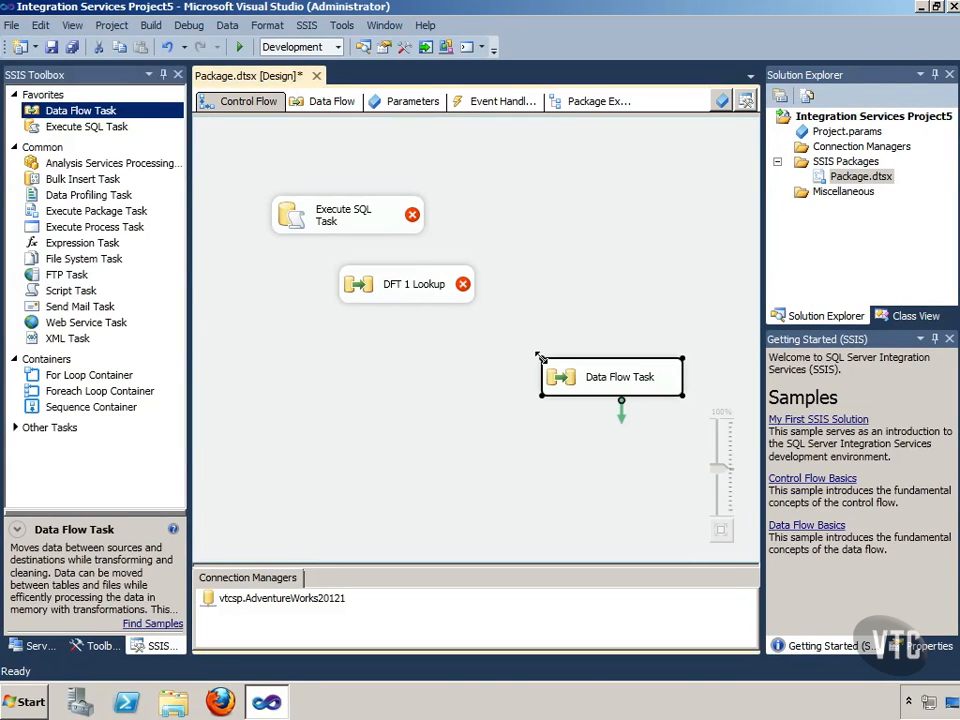
drag(587, 379, 475, 357)
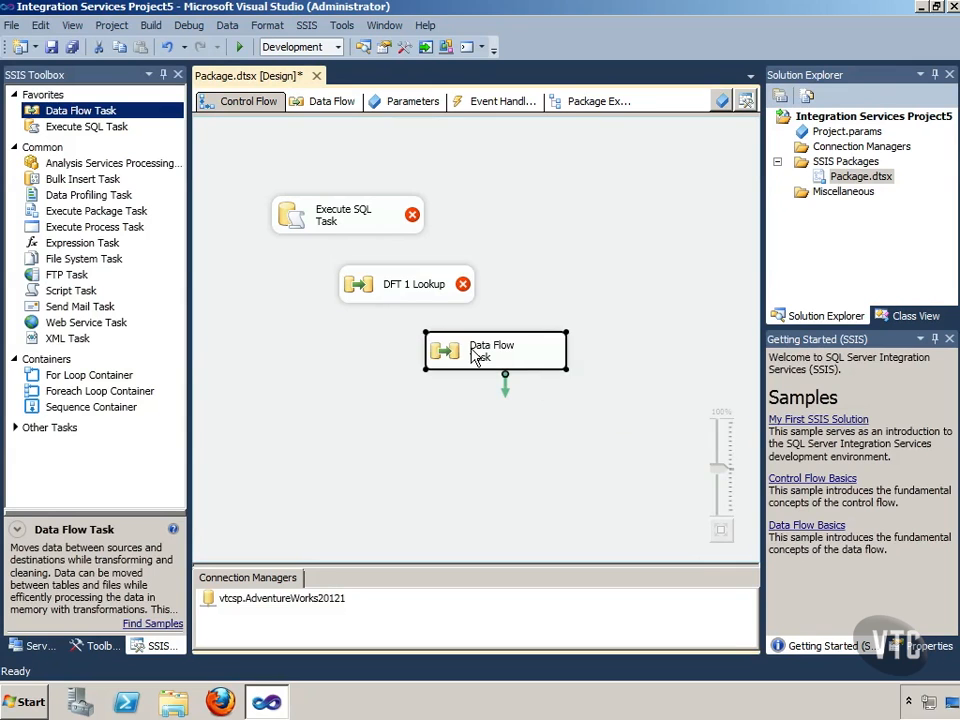
click(324, 106)
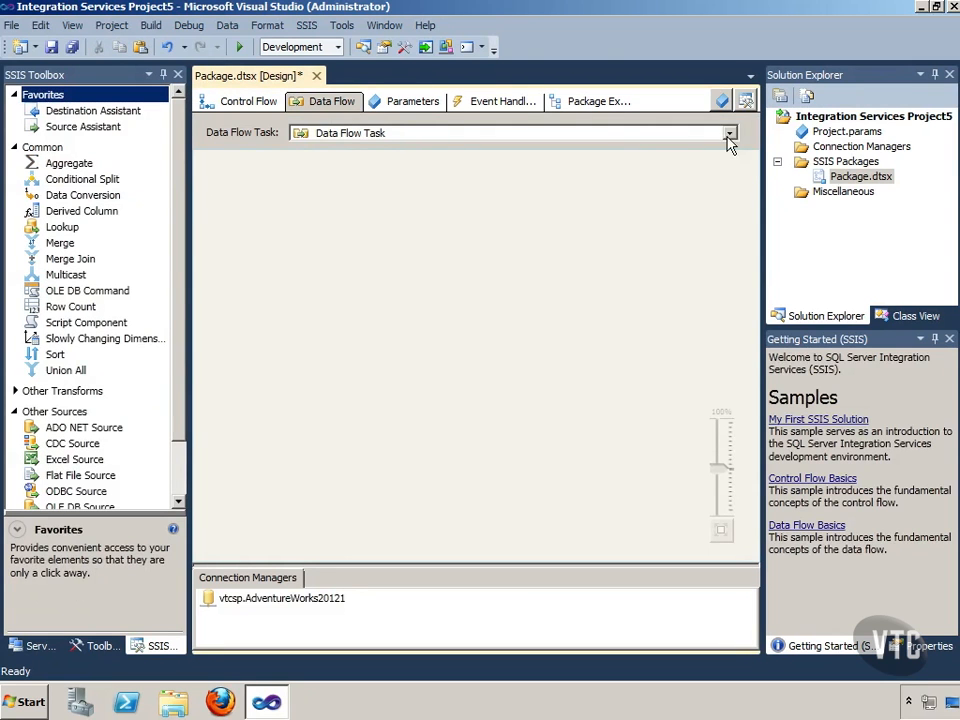
click(731, 134)
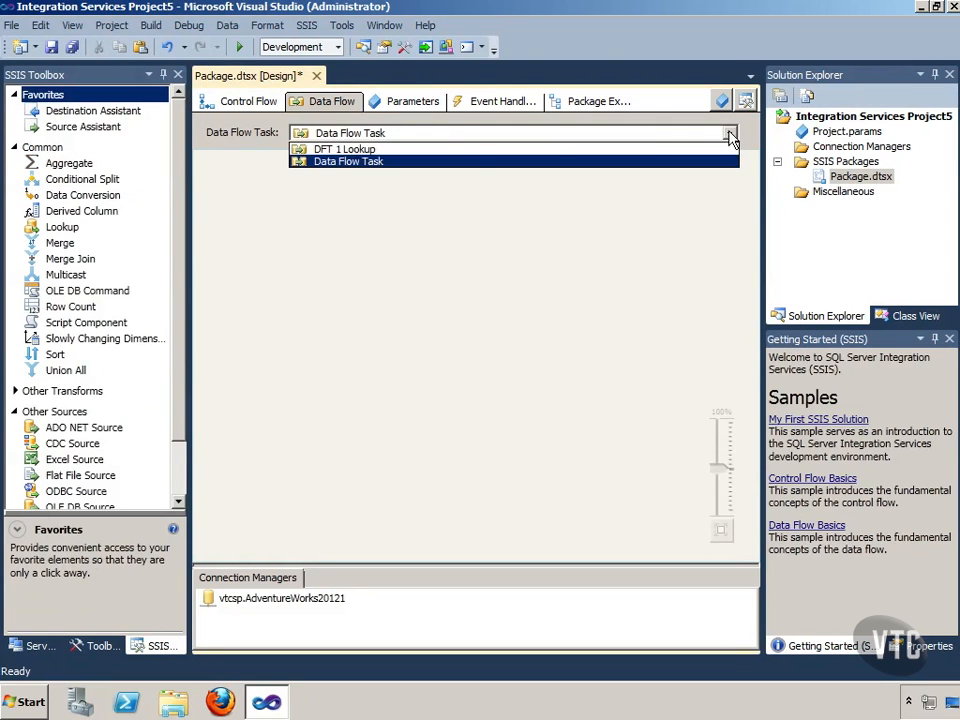
click(377, 150)
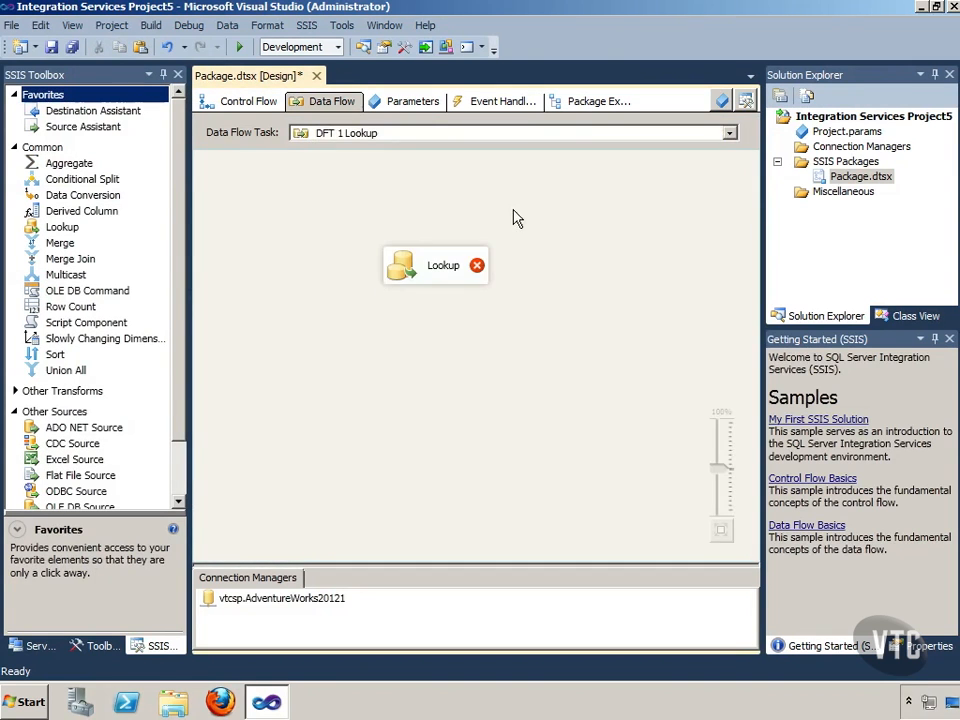
Switch to the data flow of the second Data Flow Task and place a Row Count transformation in it.
click(729, 134)
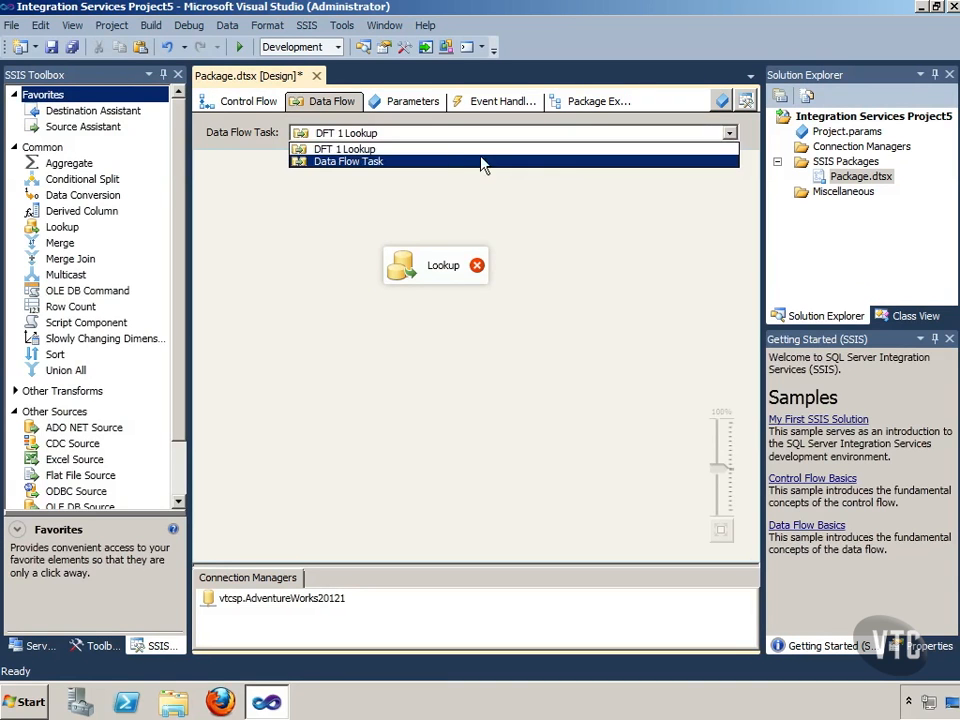
click(447, 162)
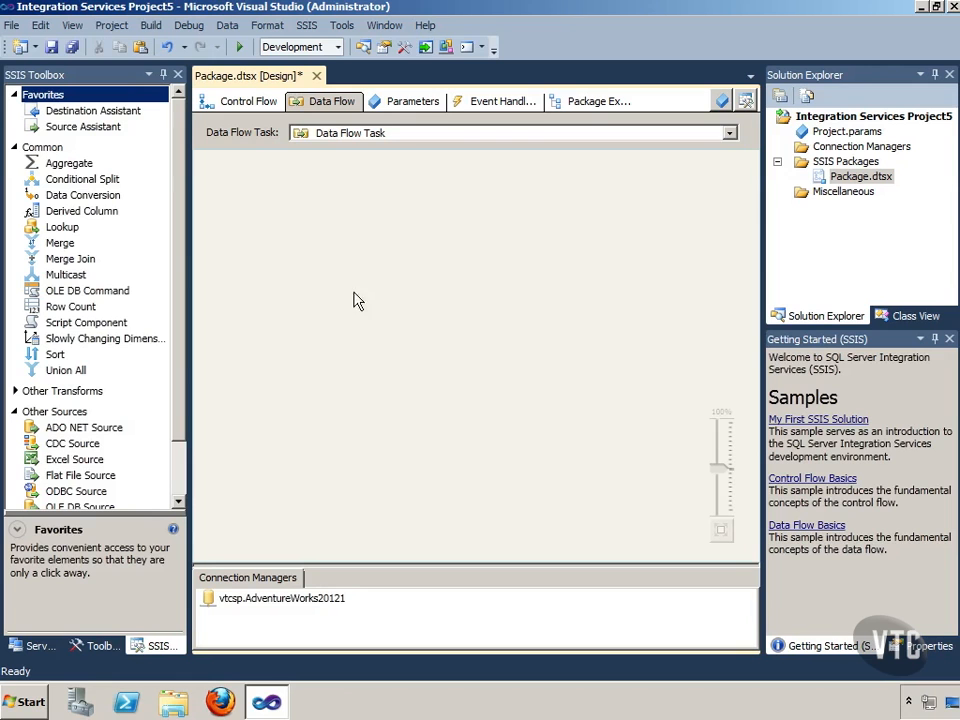
drag(98, 310, 435, 315)
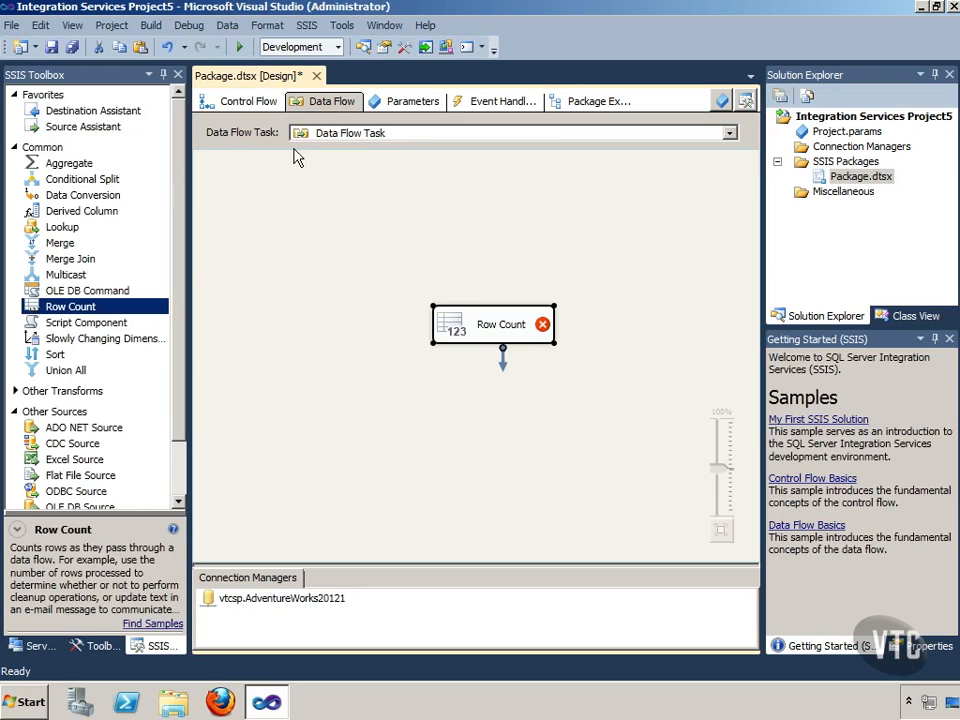
Rename the second Data Flow Task in the control flow as DFT RowCount.
click(266, 101)
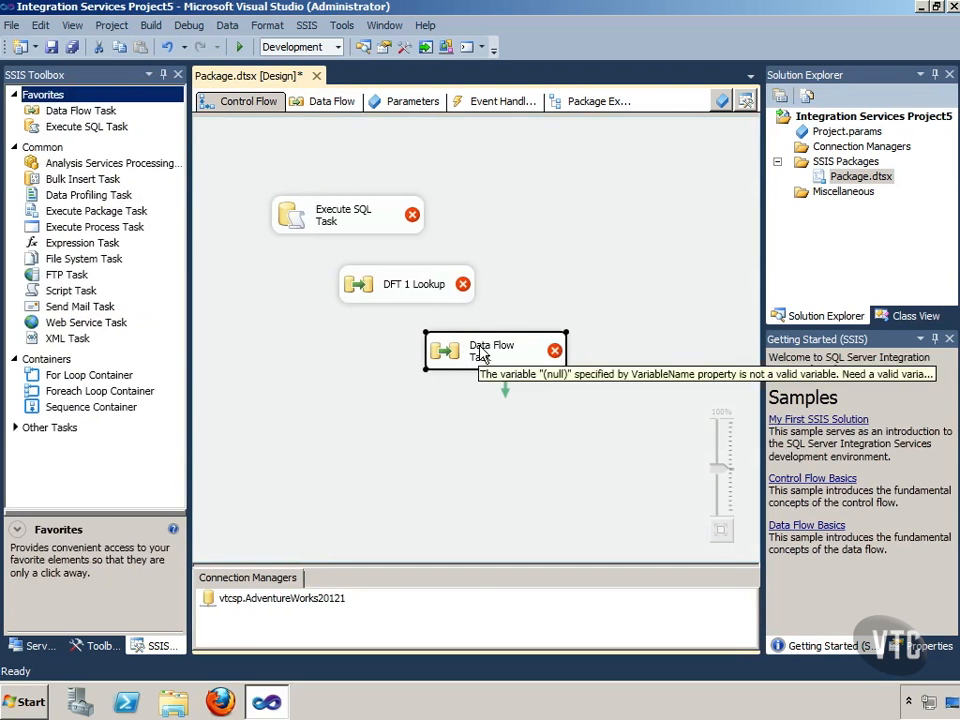
right_click(482, 355)
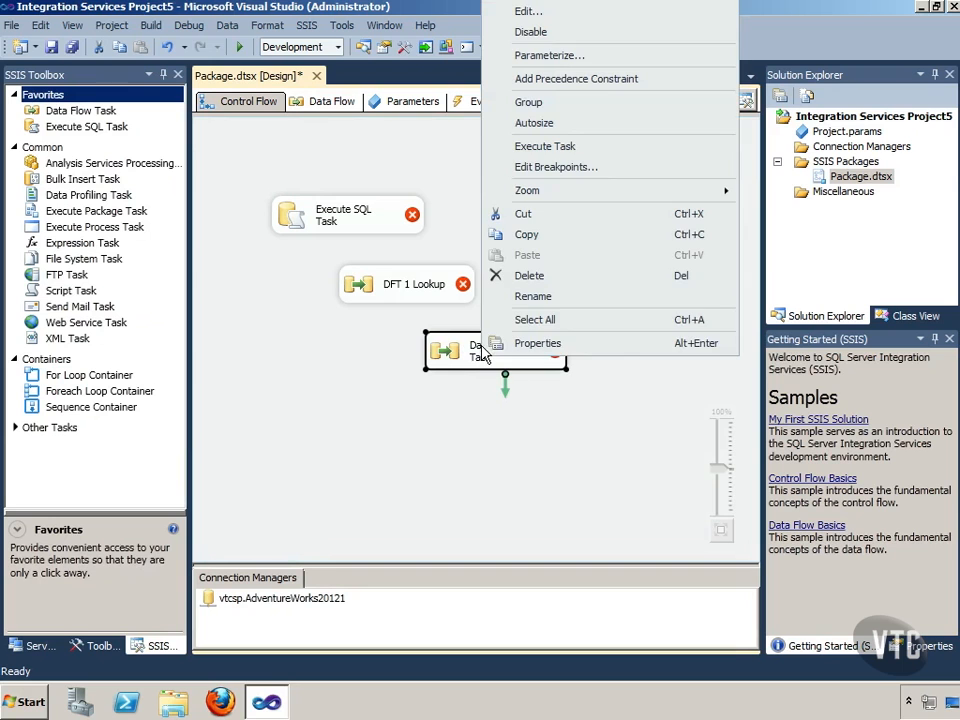
click(533, 297)
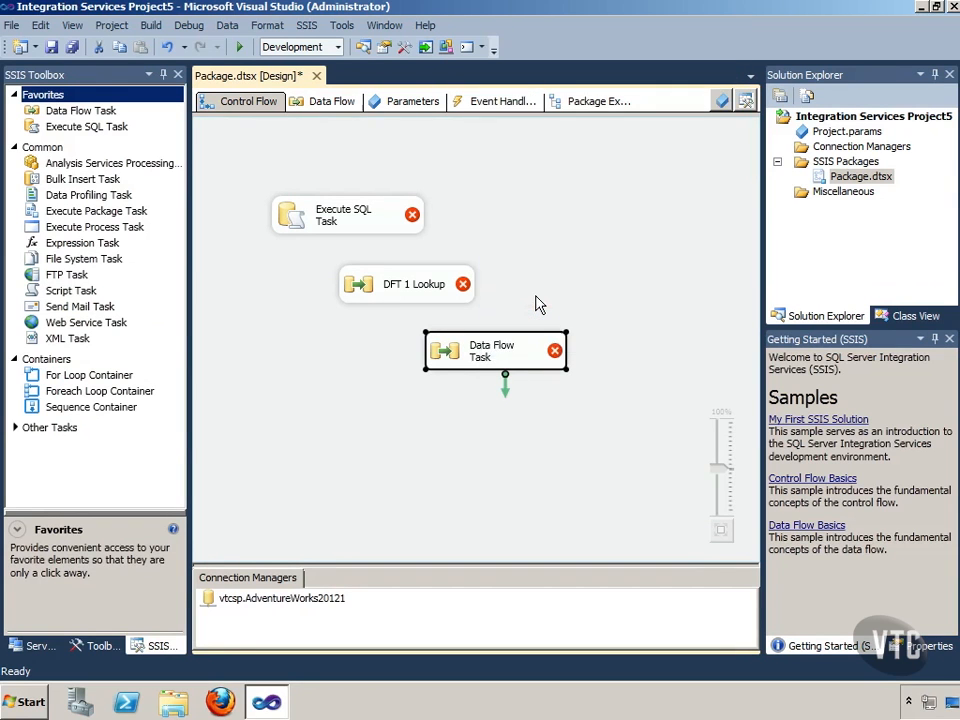
text(CFT)
key(BackSpace)
key(BackSpace)
key(BackSpace)
text(DFT RowCount)
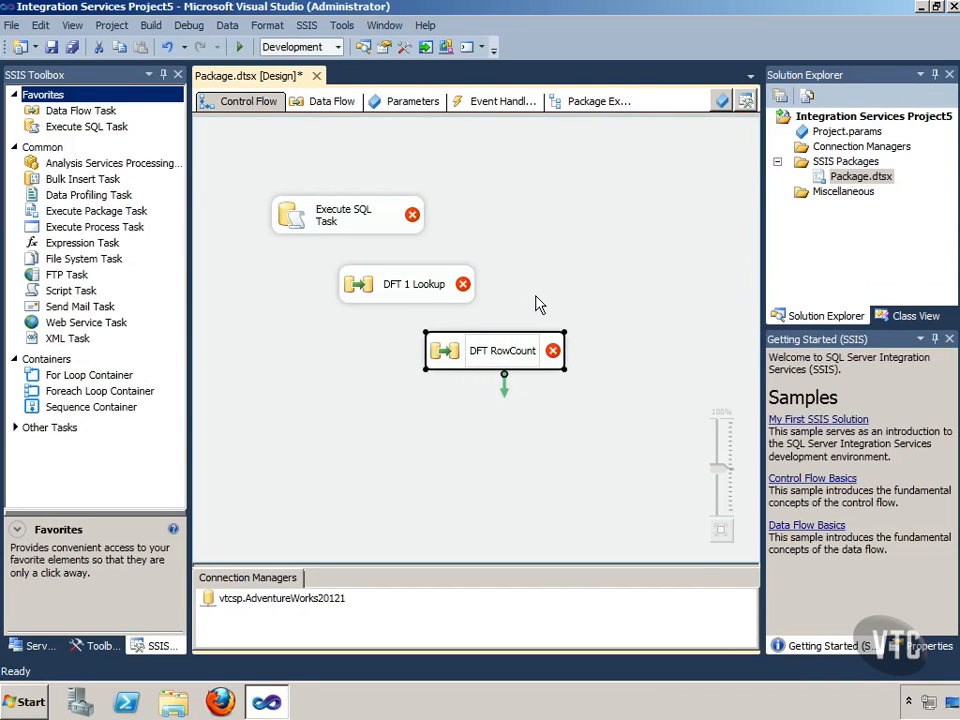
click(536, 304)
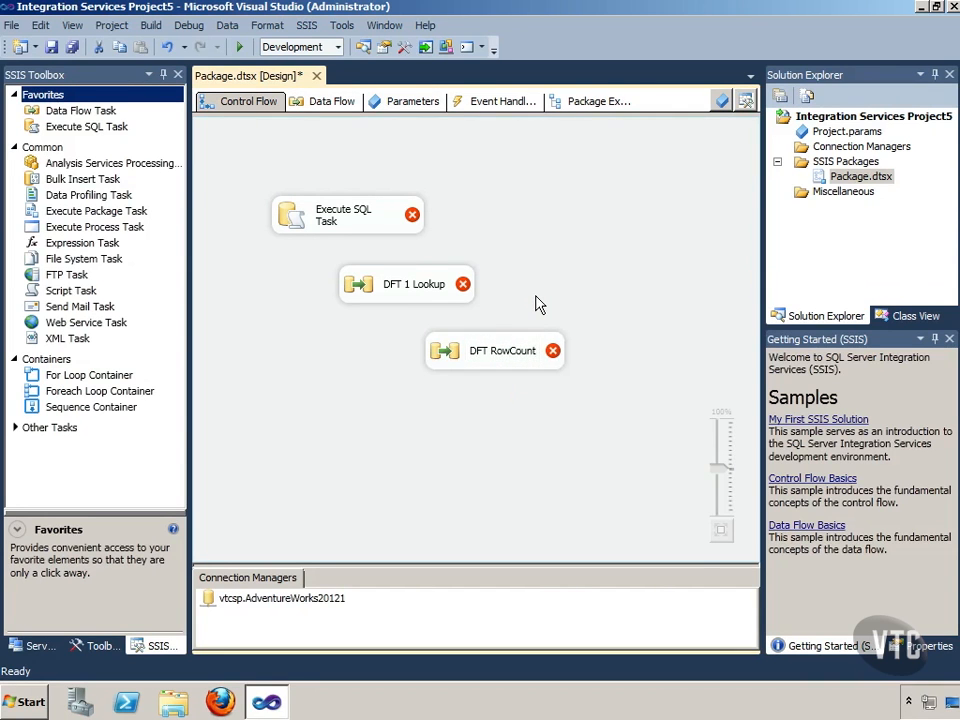
Connect the Execute SQL Task to DFT 1 Lookup, and DFT 1 Lookup to DFT RowCount, with success precedence constraints.
click(366, 228)
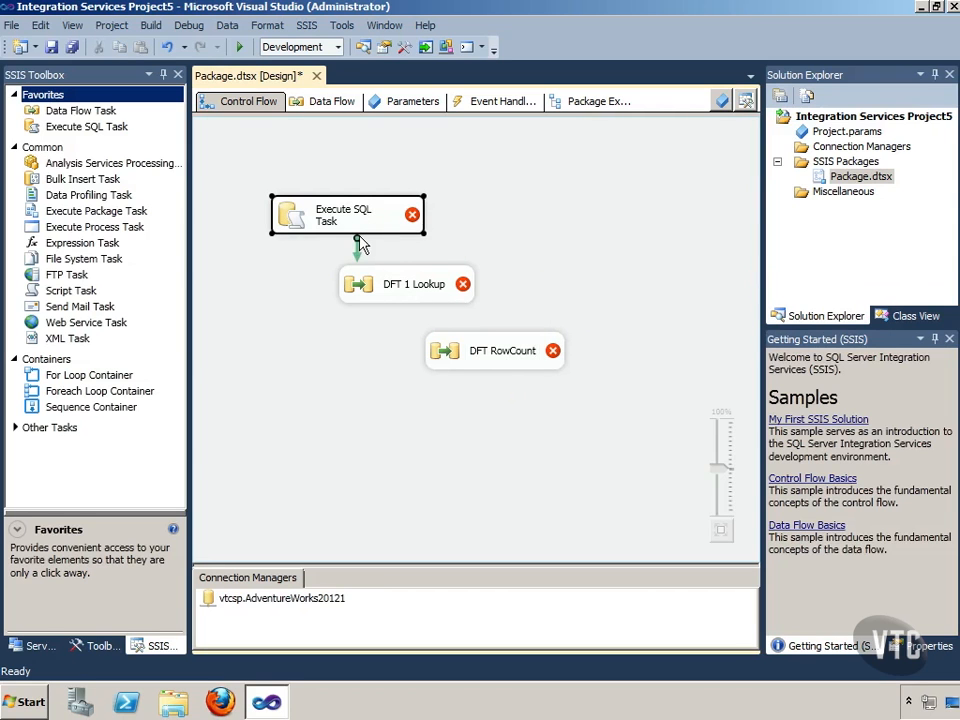
drag(358, 244, 400, 287)
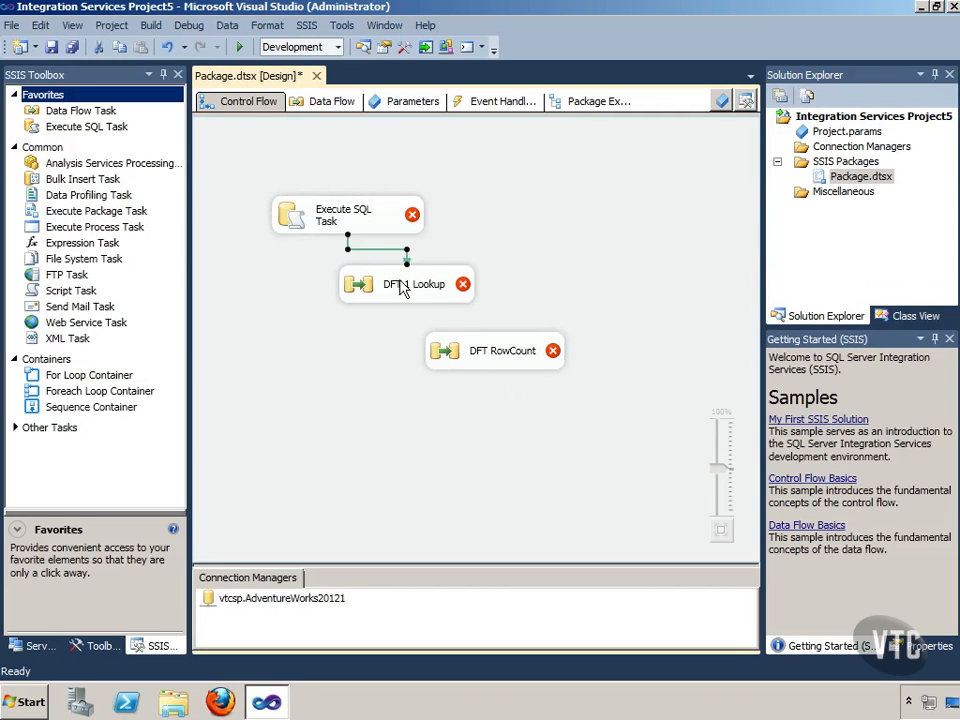
click(386, 237)
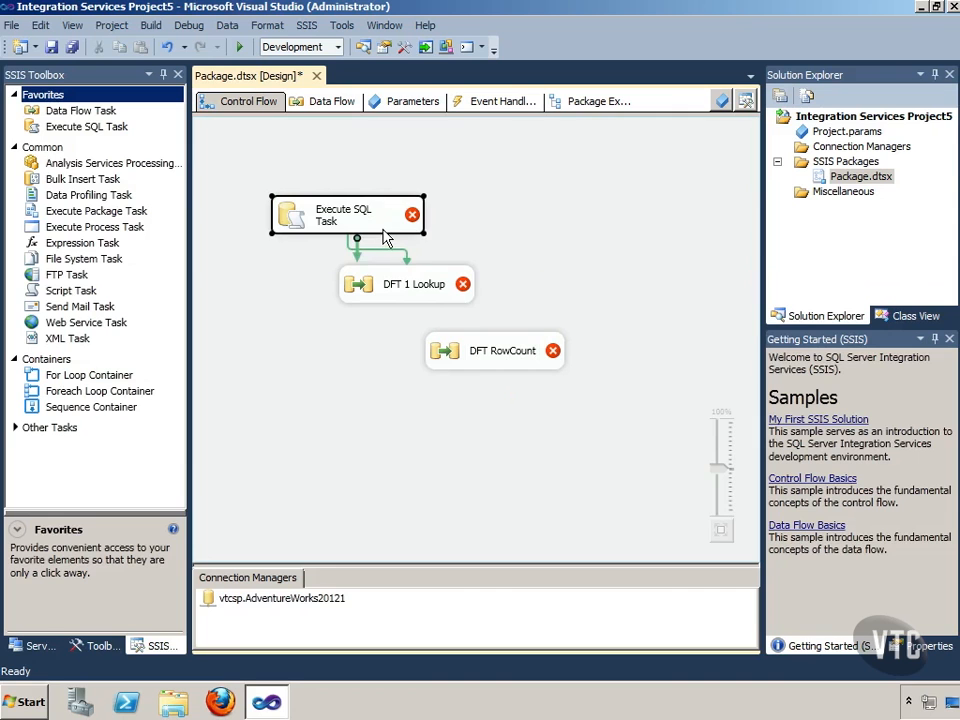
click(430, 292)
drag(420, 316, 503, 370)
click(497, 408)
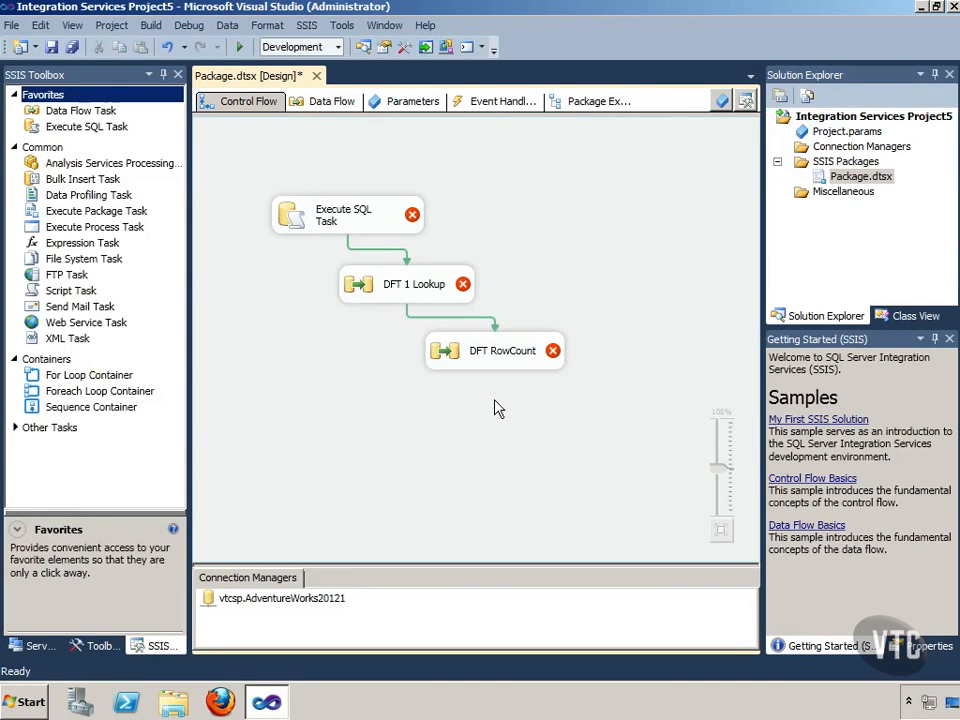
Add a Send Mail Task to the control flow, below and to the left of DFT 1 Lookup.
click(426, 288)
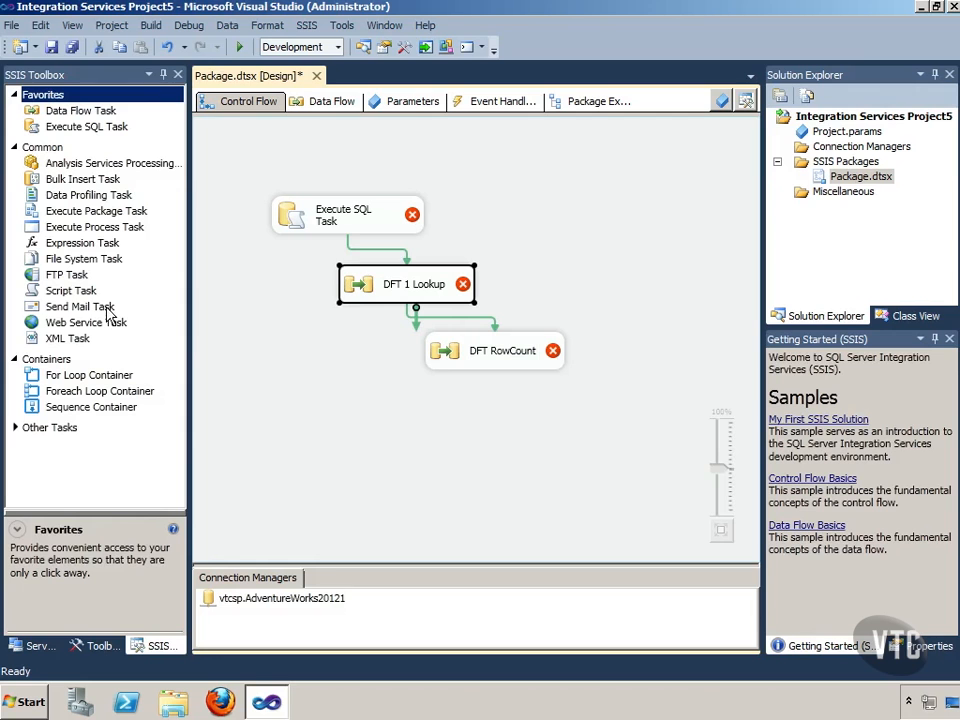
drag(108, 313, 213, 350)
mouse_move(305, 360)
mouse_down()
mouse_move(392, 302)
mouse_move(374, 370)
mouse_move(317, 370)
mouse_up()
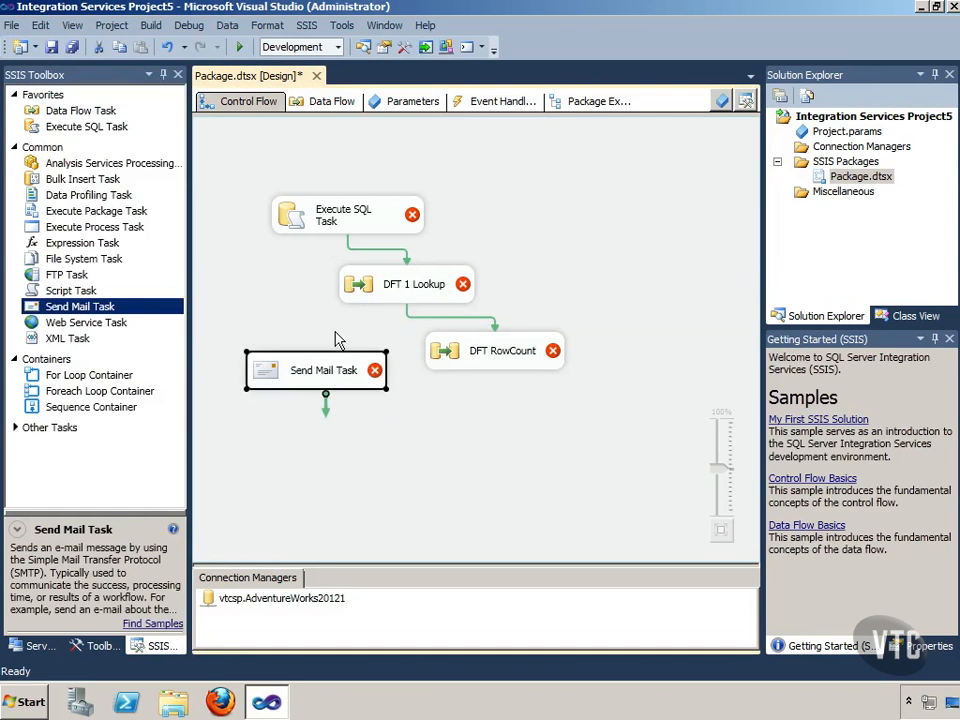
Connect DFT 1 Lookup to the Send Mail Task and set that precedence constraint to Failure.
click(393, 296)
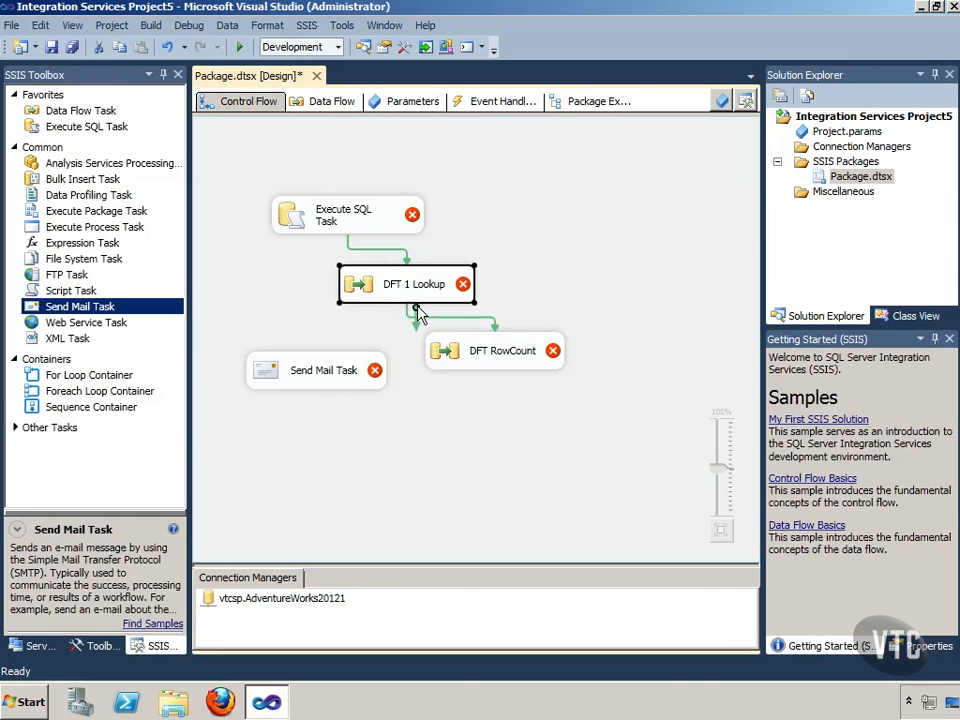
drag(415, 309, 325, 362)
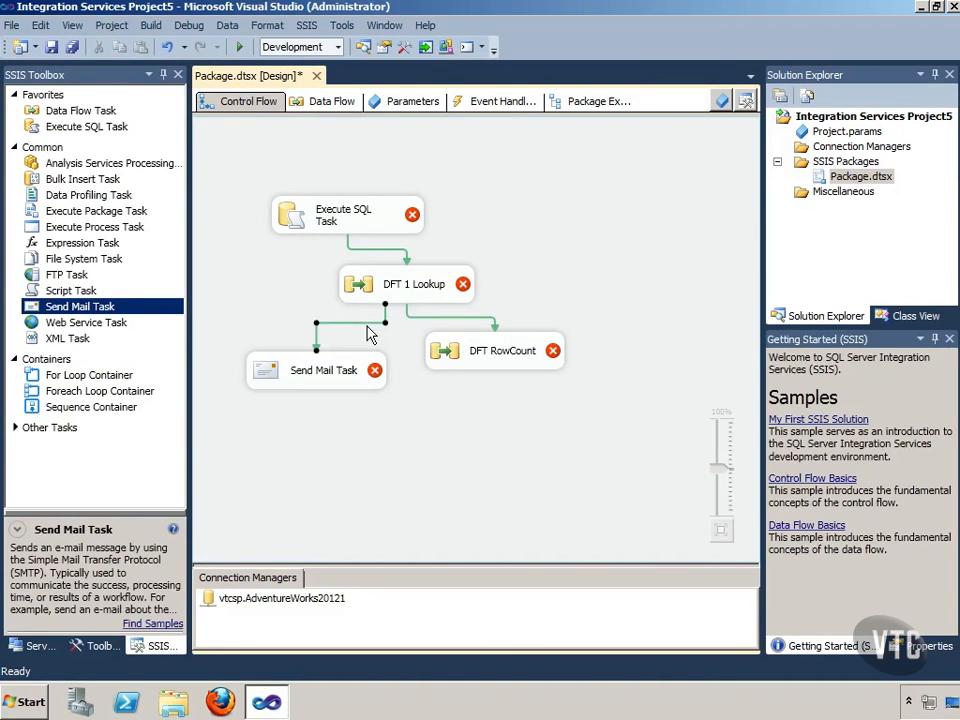
right_click(368, 322)
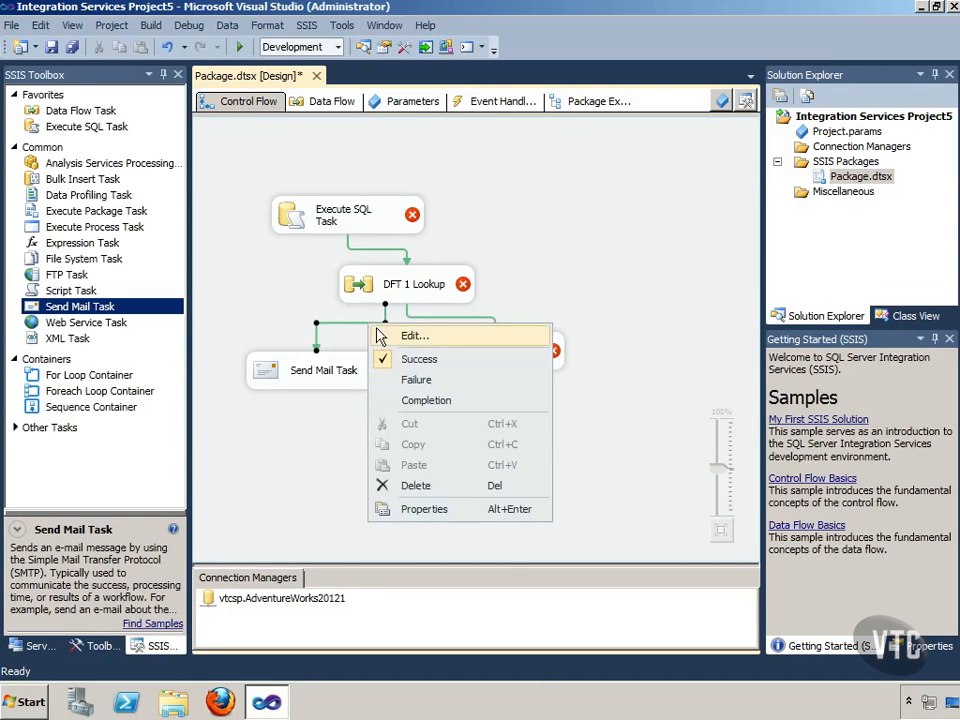
click(415, 380)
click(502, 475)
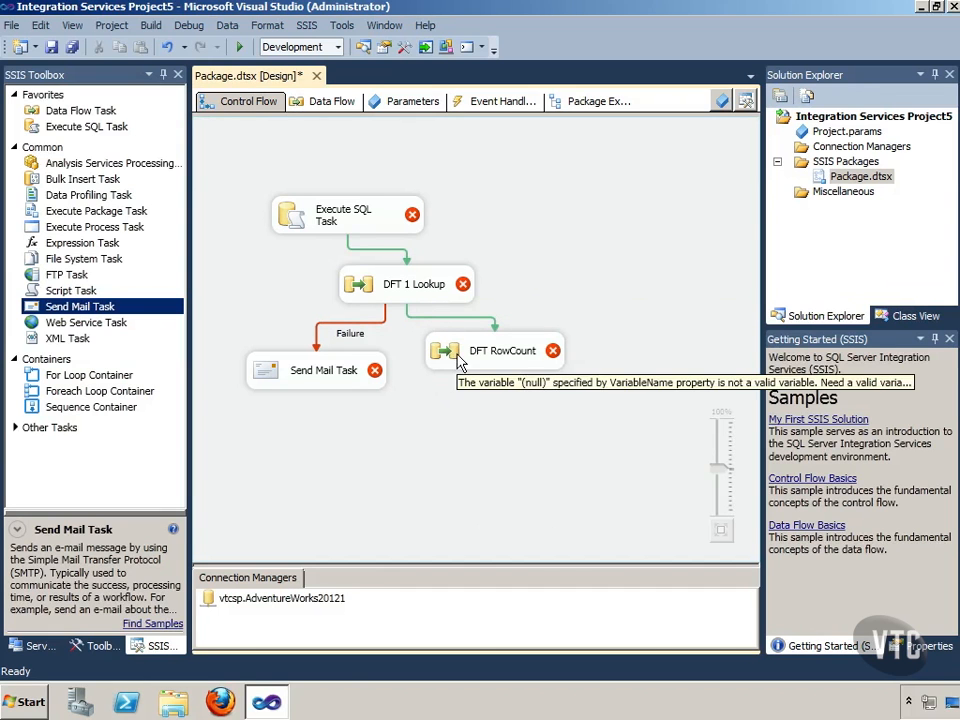
Display the data flow of DFT 1 Lookup and move its Lookup transformation further left on the canvas.
click(335, 101)
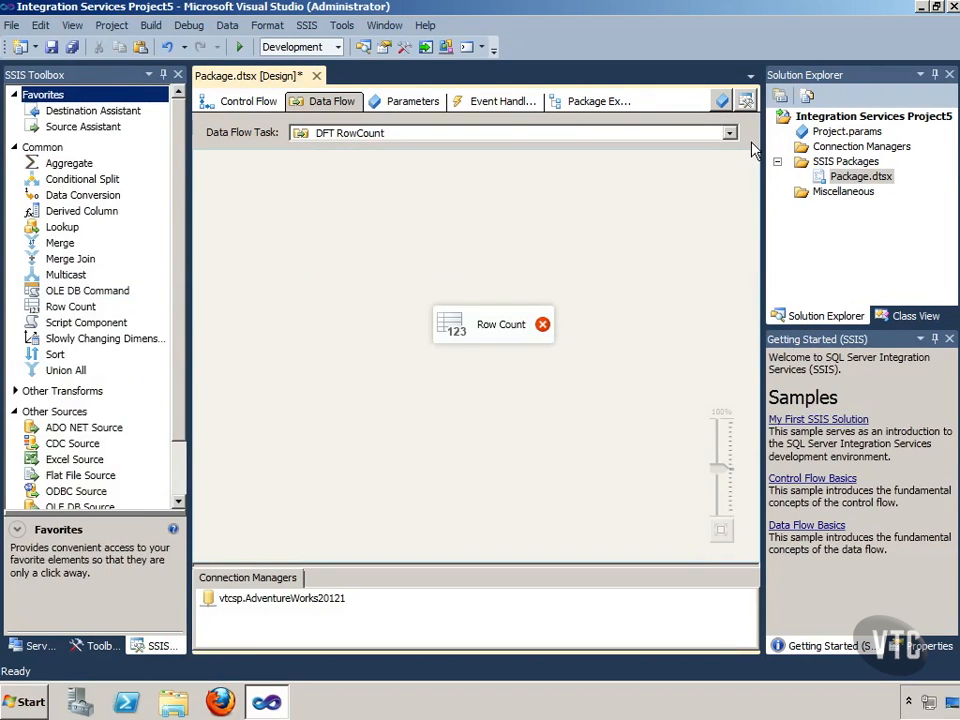
click(729, 133)
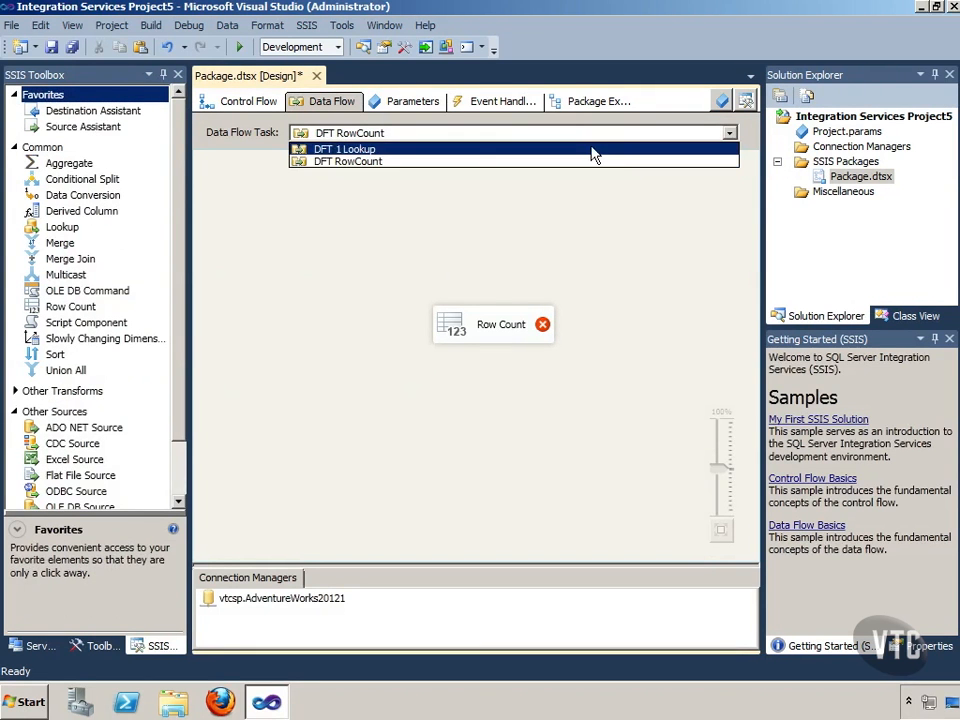
click(593, 152)
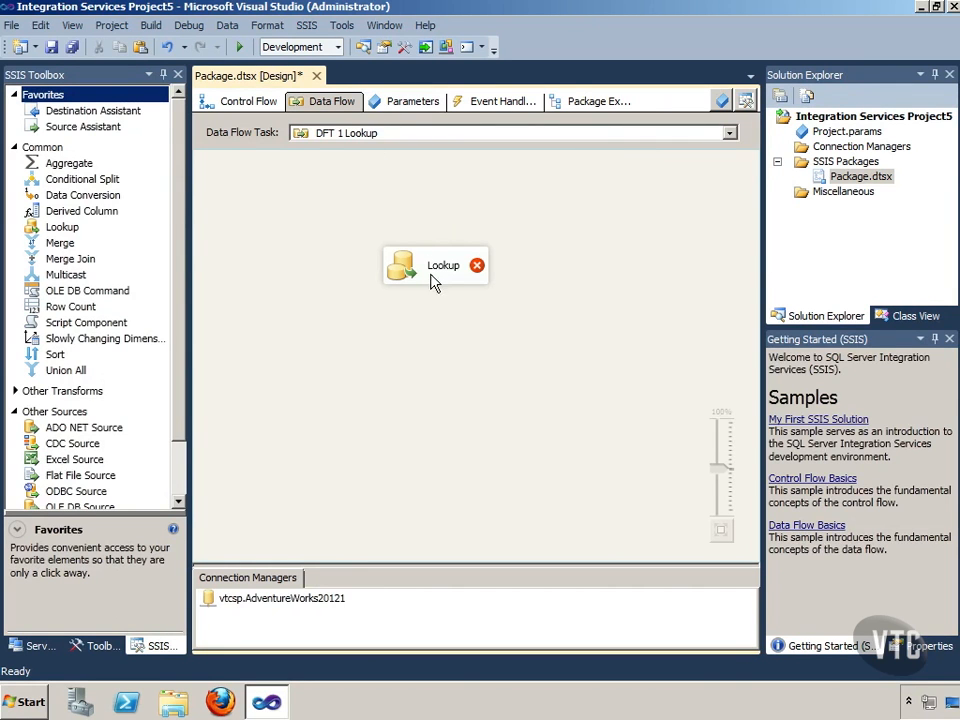
drag(433, 282, 360, 280)
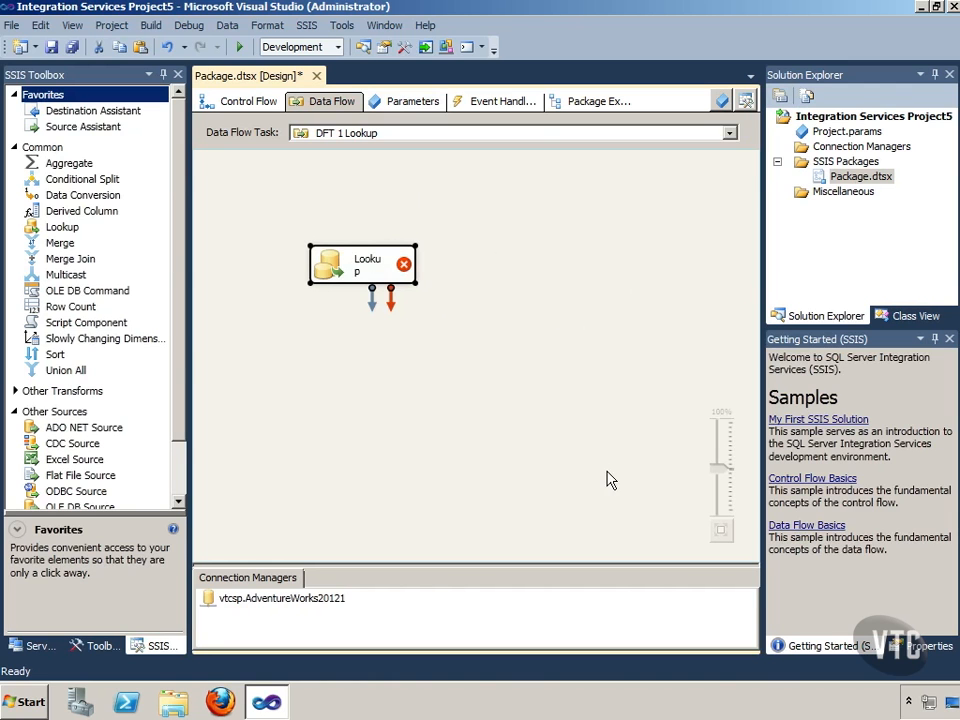
View the data flow of DFT RowCount, check the control flow, and return to the DFT RowCount data flow.
click(428, 134)
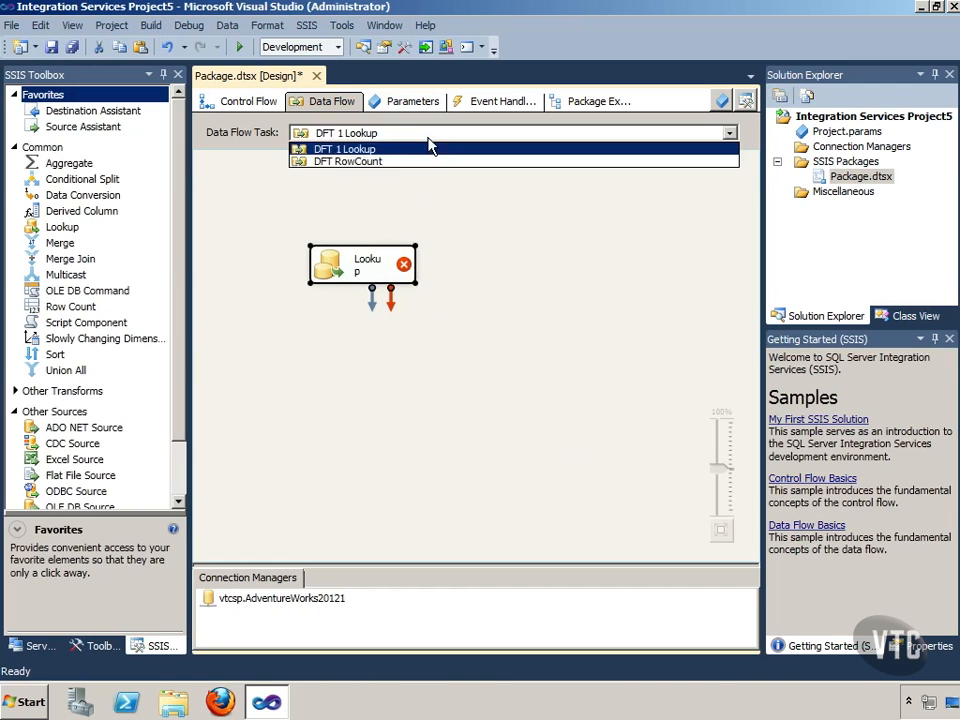
click(418, 163)
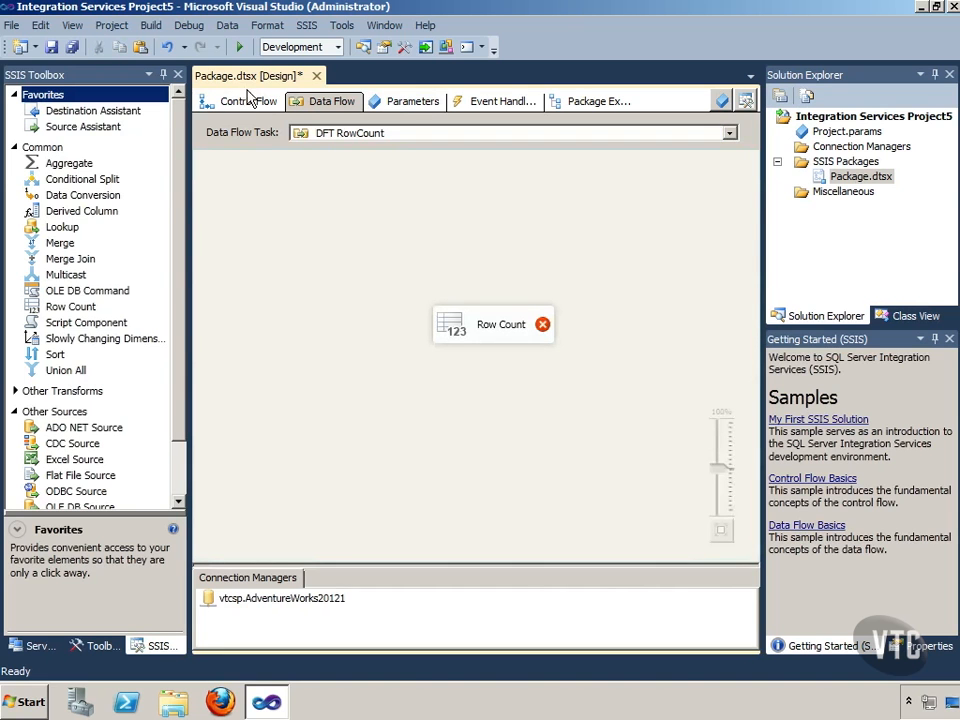
click(250, 100)
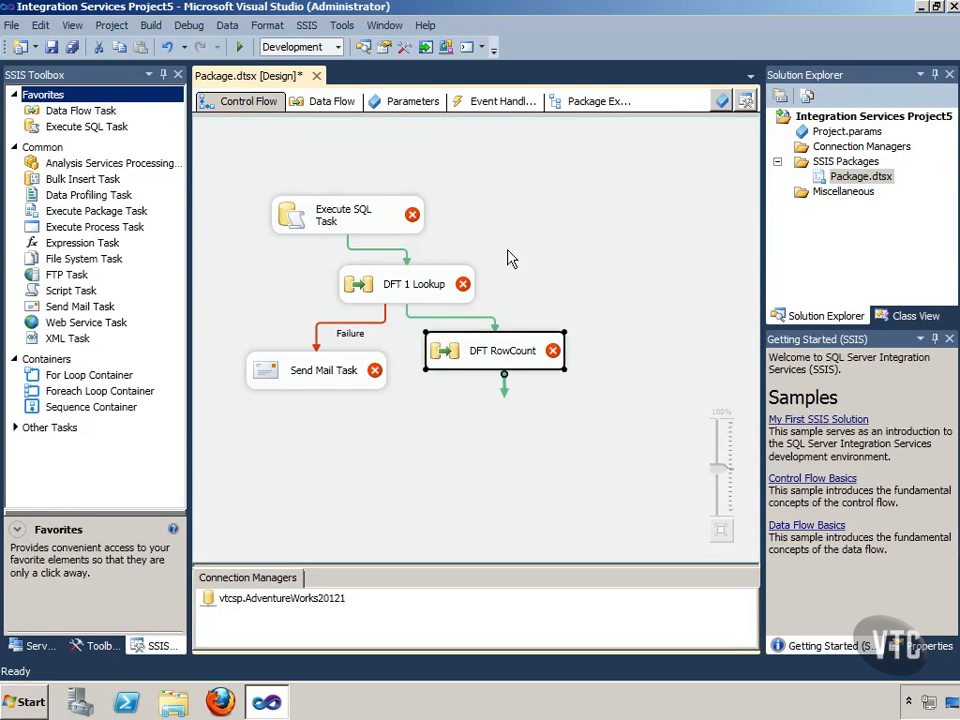
click(336, 107)
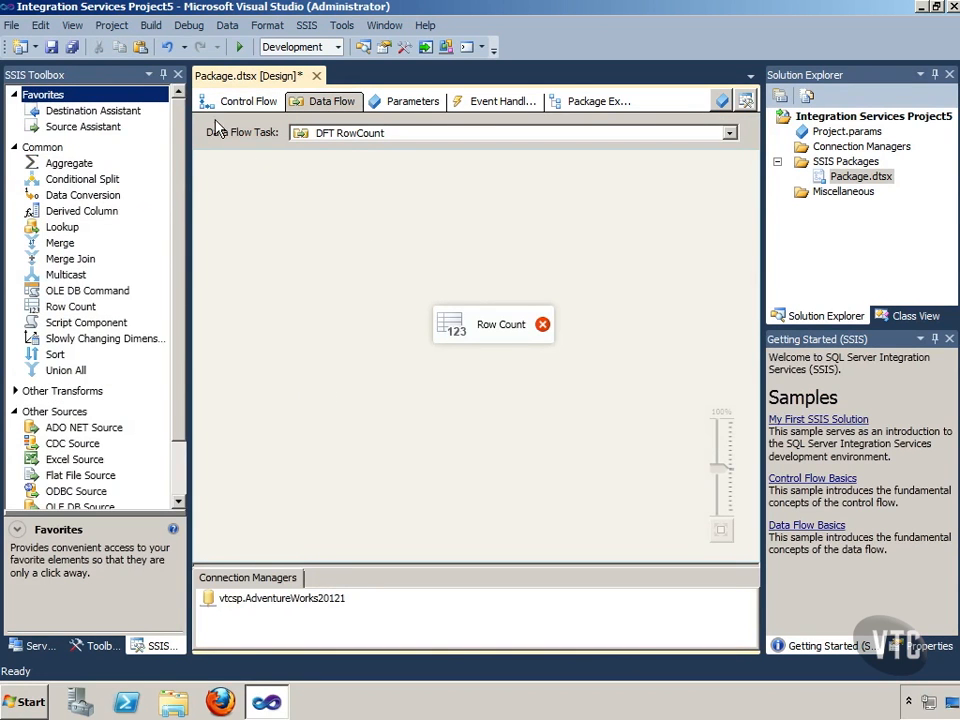
Set the SSIS Toolbox, Solution Explorer and Getting Started panes to auto-hide to enlarge the design surface.
click(163, 74)
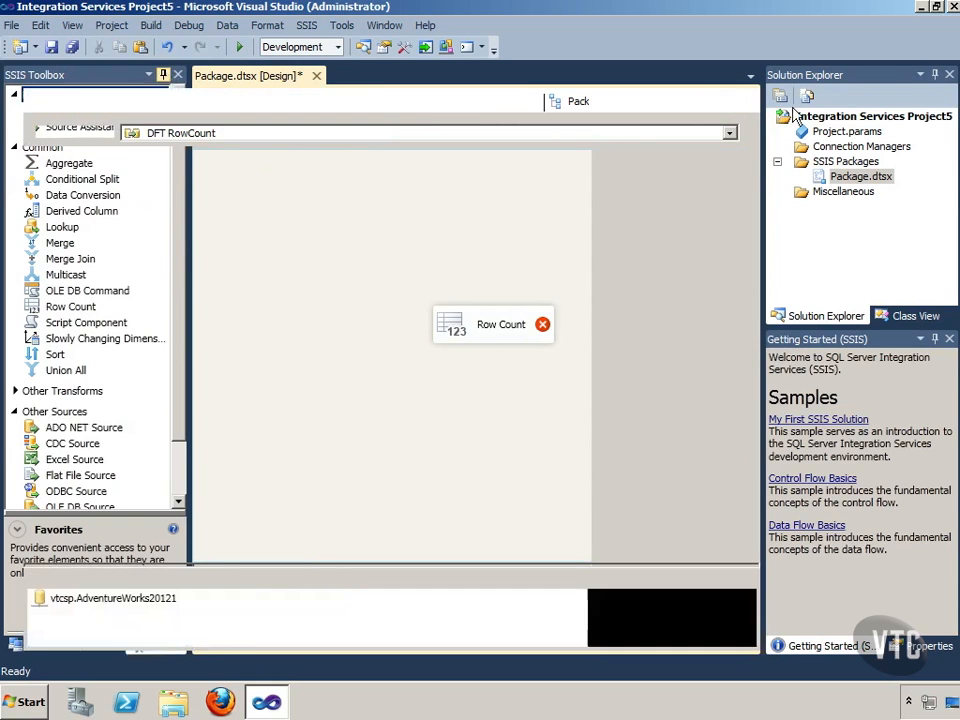
click(934, 75)
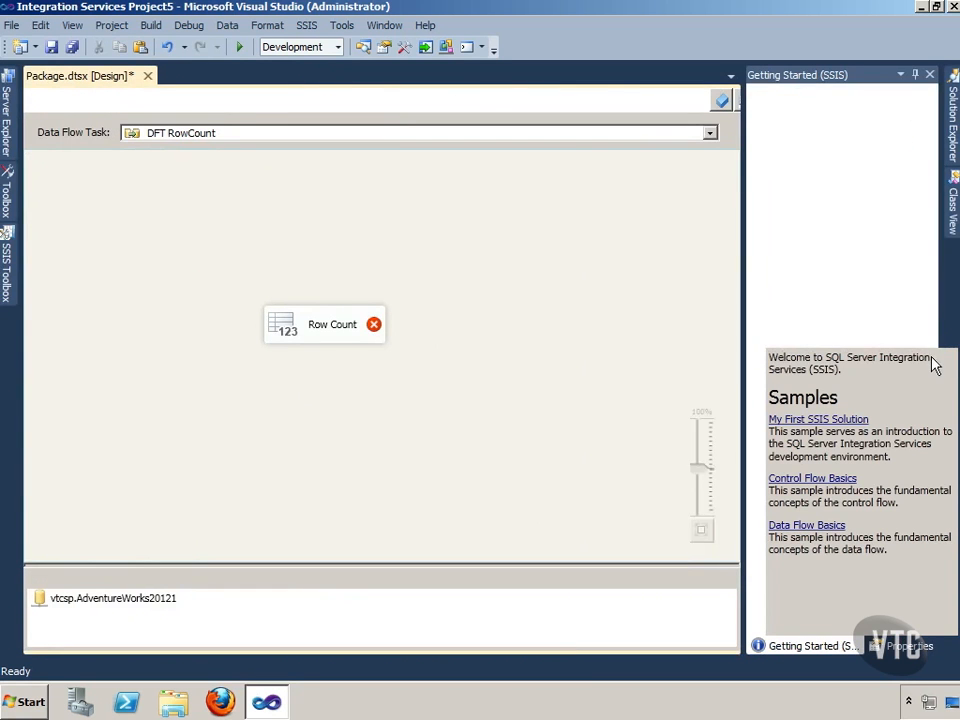
click(915, 75)
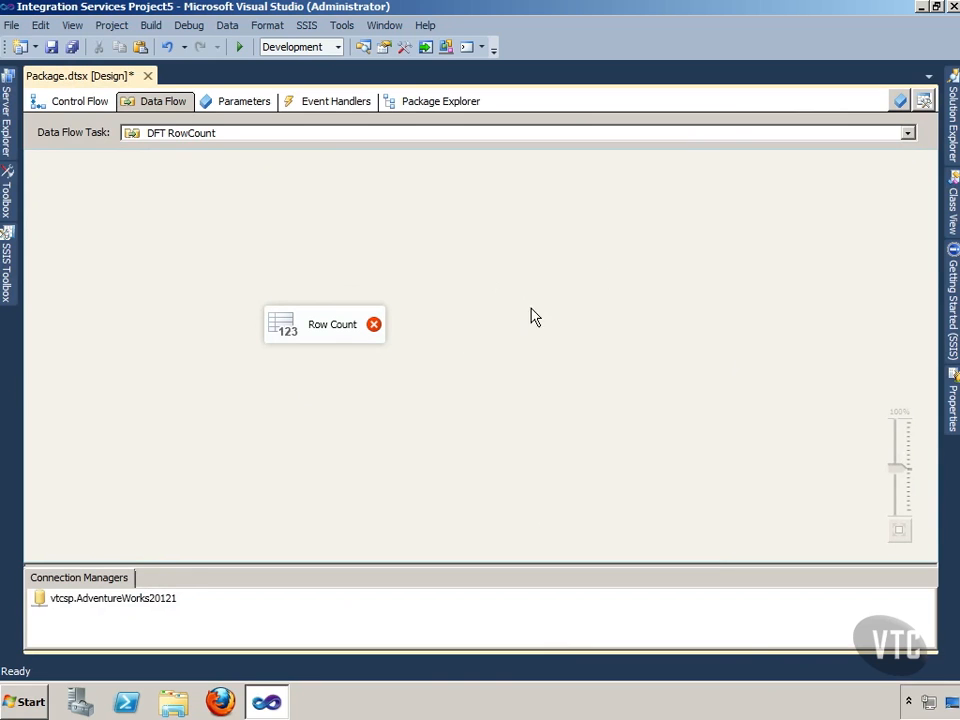
View the data flow of DFT 1 Lookup, then examine DFT 1 Lookup and DFT RowCount in the control flow.
click(910, 136)
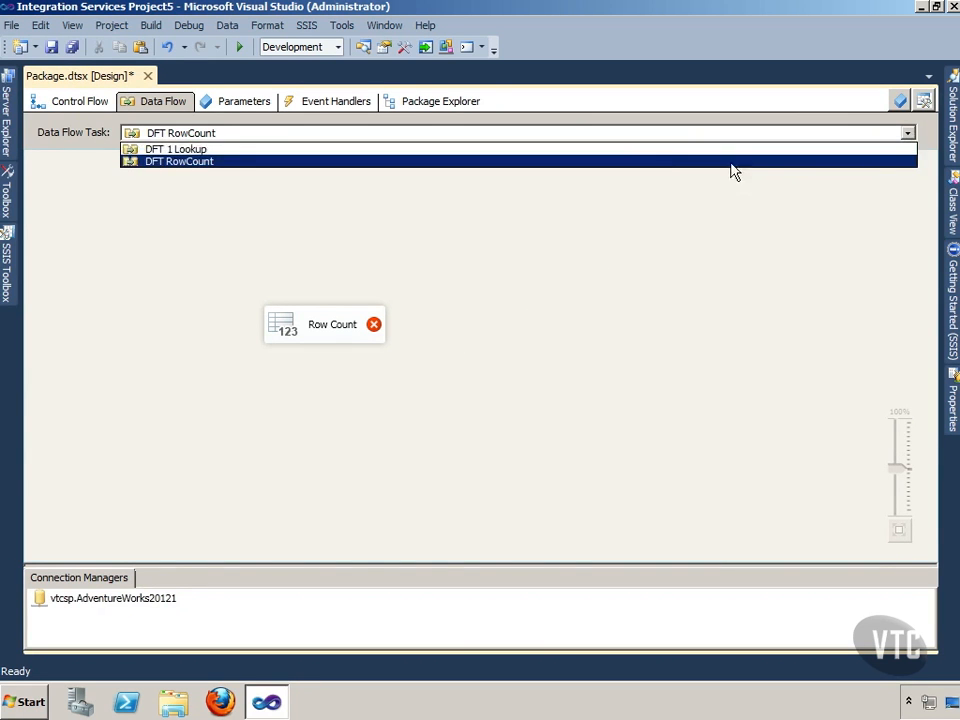
click(668, 150)
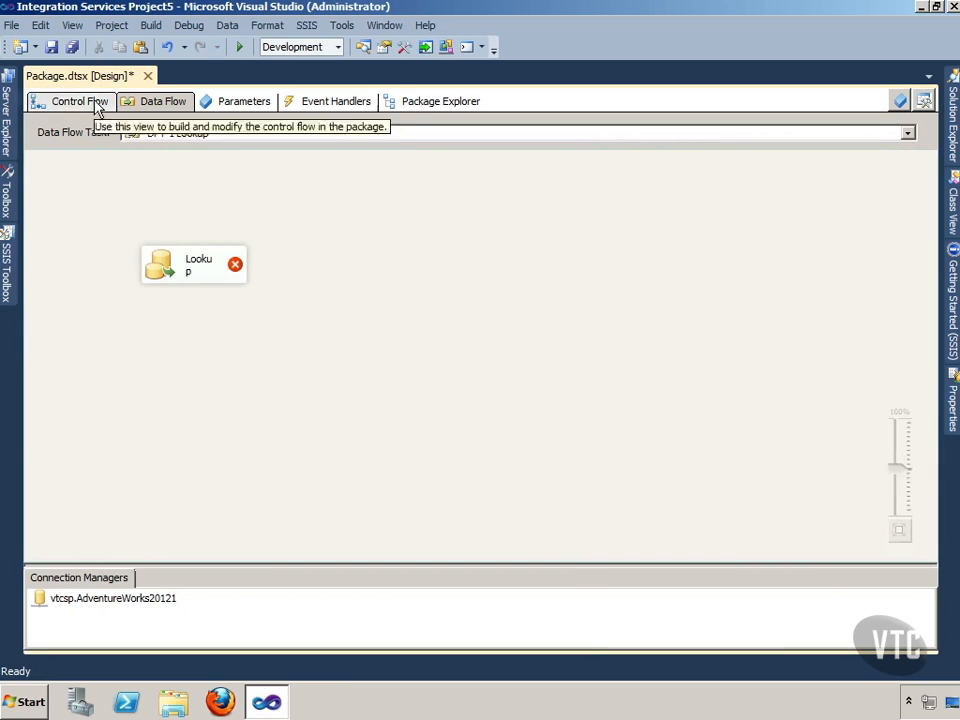
click(97, 108)
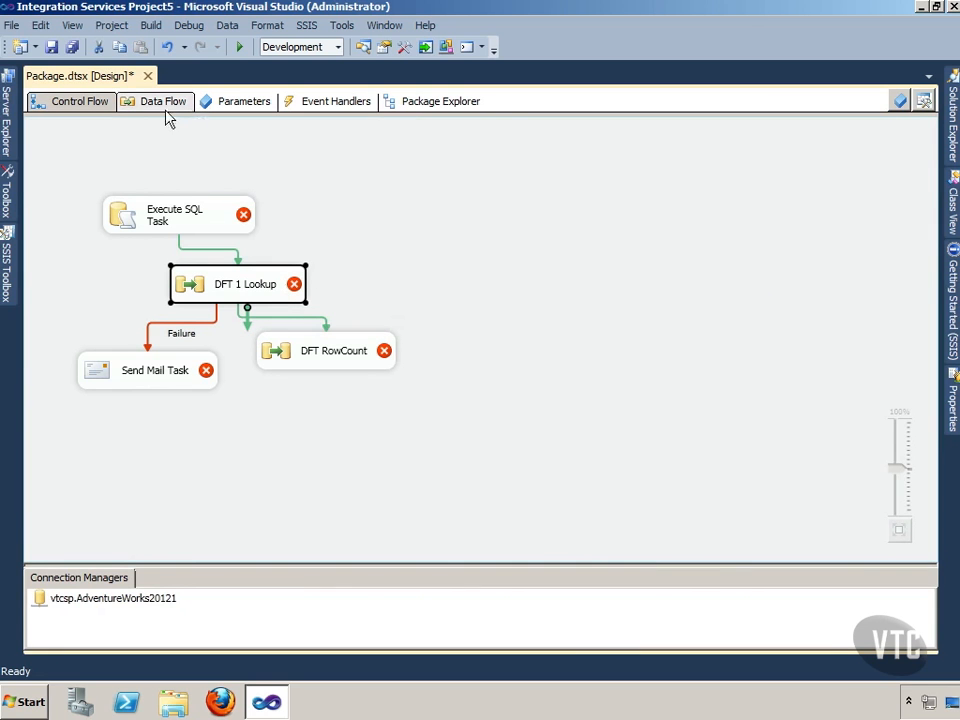
click(239, 286)
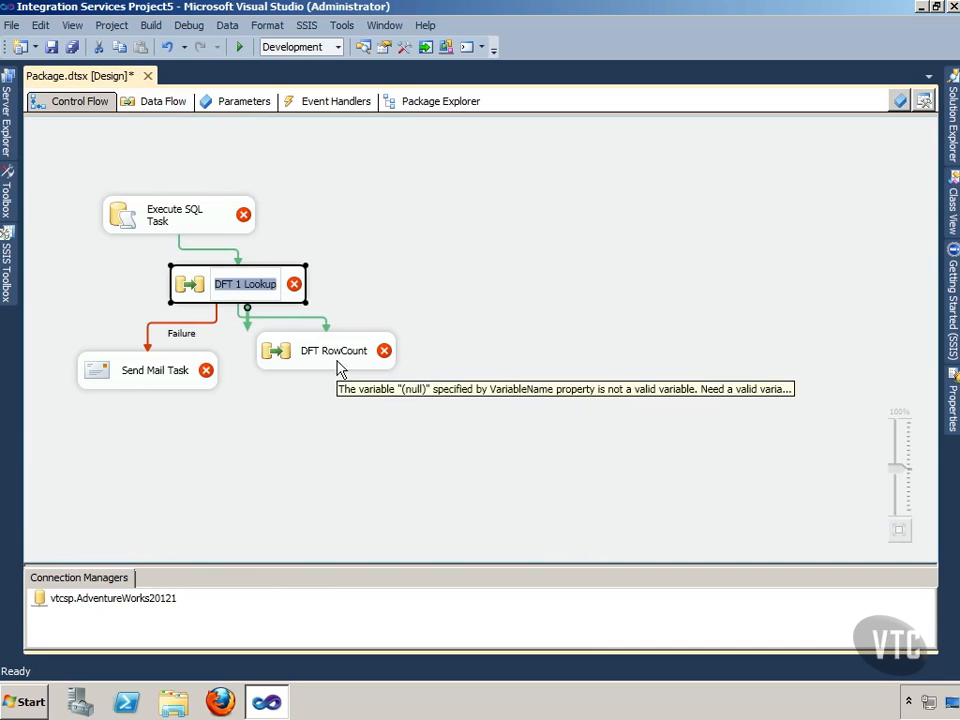
click(345, 357)
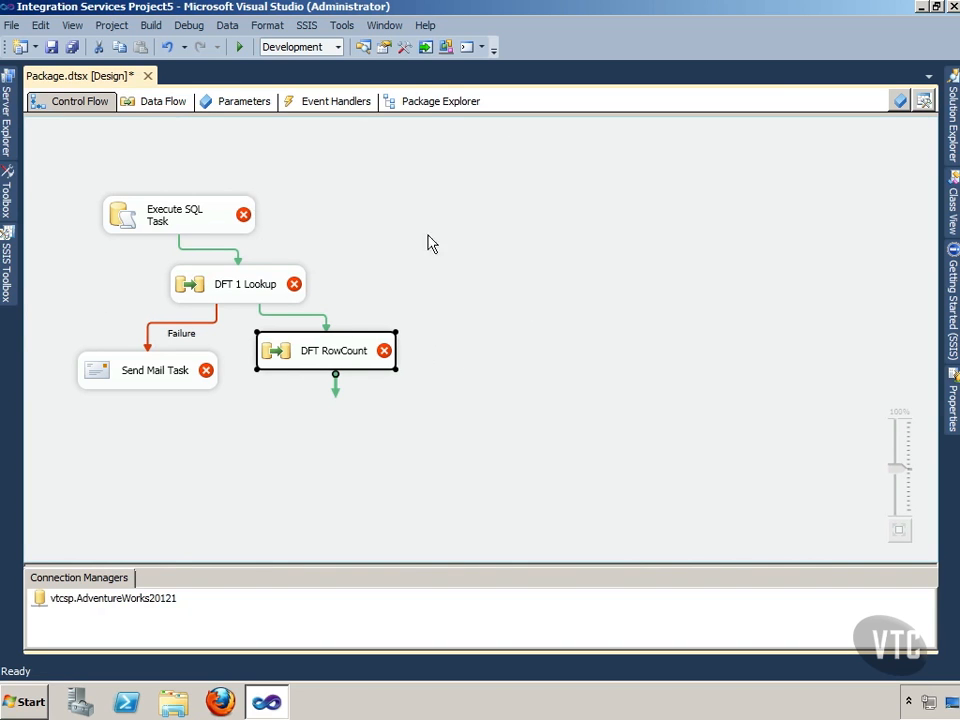
Open the data flow of DFT 1 Lookup from its task, view the DFT RowCount data flow, and return to the control flow.
double_click(258, 293)
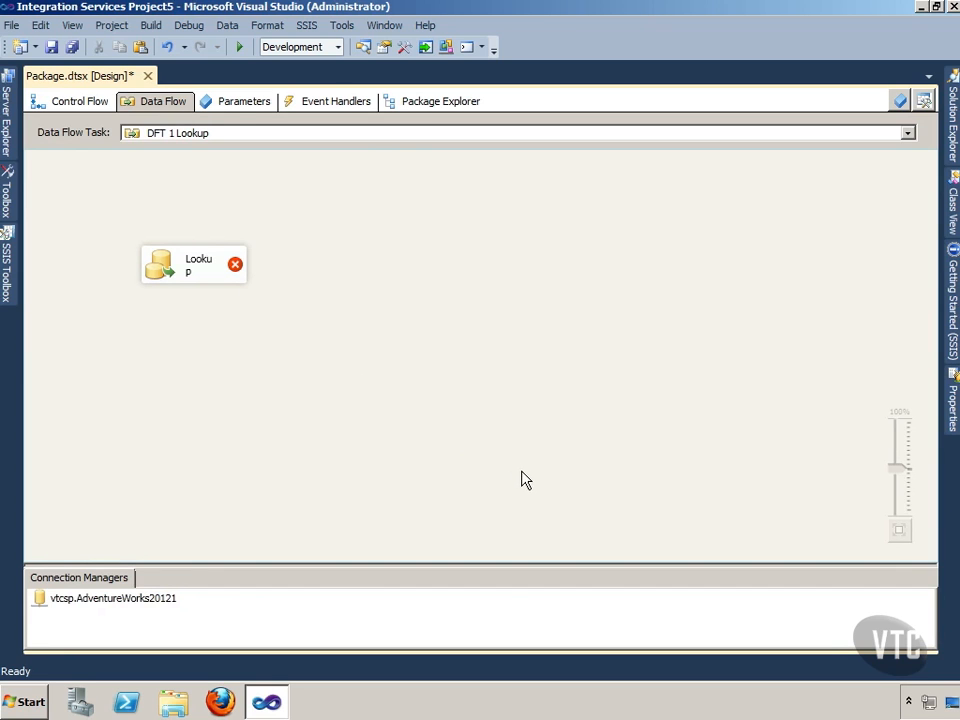
click(383, 133)
click(328, 161)
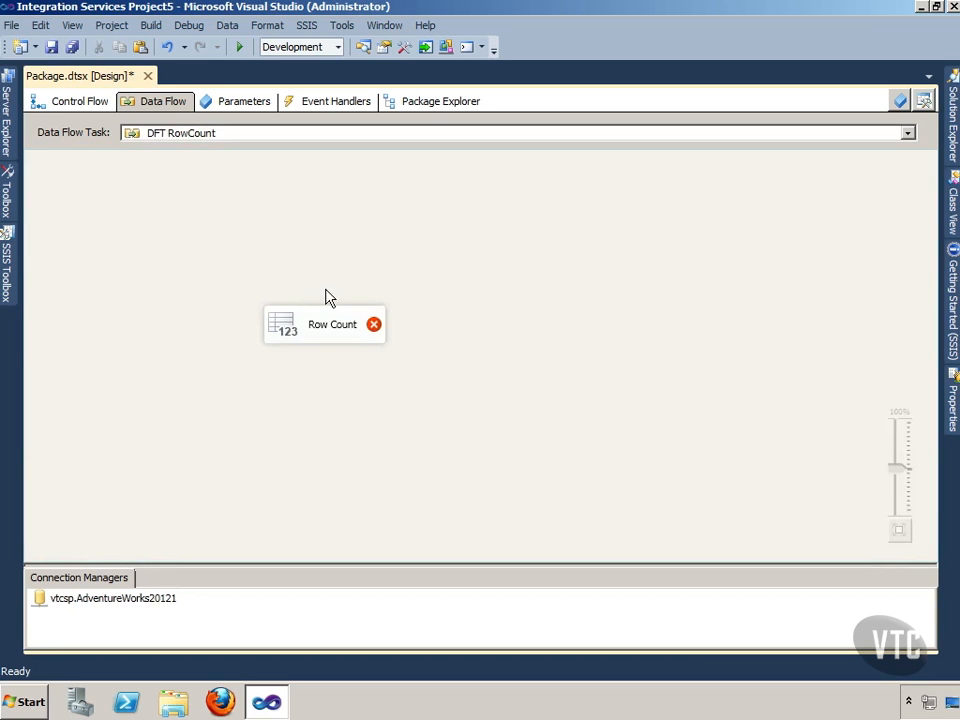
click(99, 106)
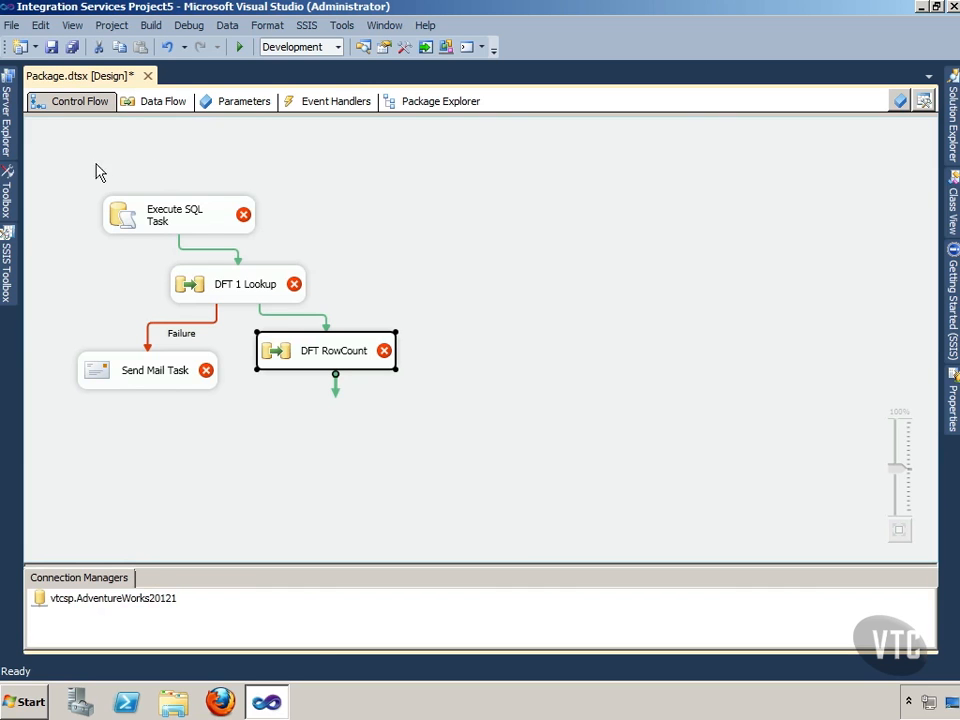
Pin the SSIS Toolbox open beside the control flow and display the data flow of DFT RowCount.
click(13, 265)
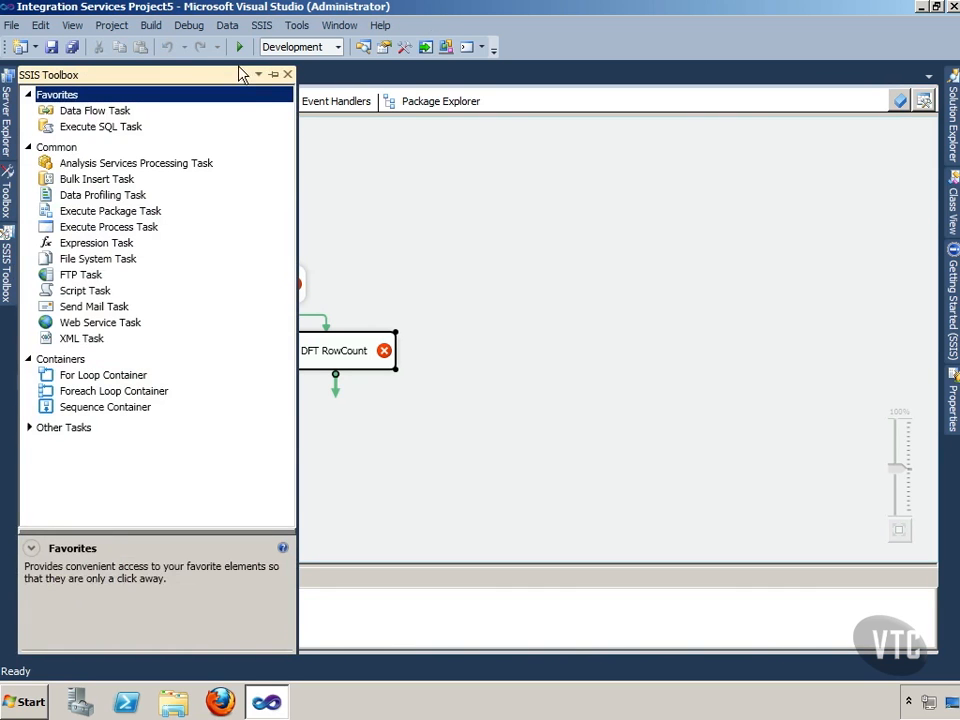
click(273, 76)
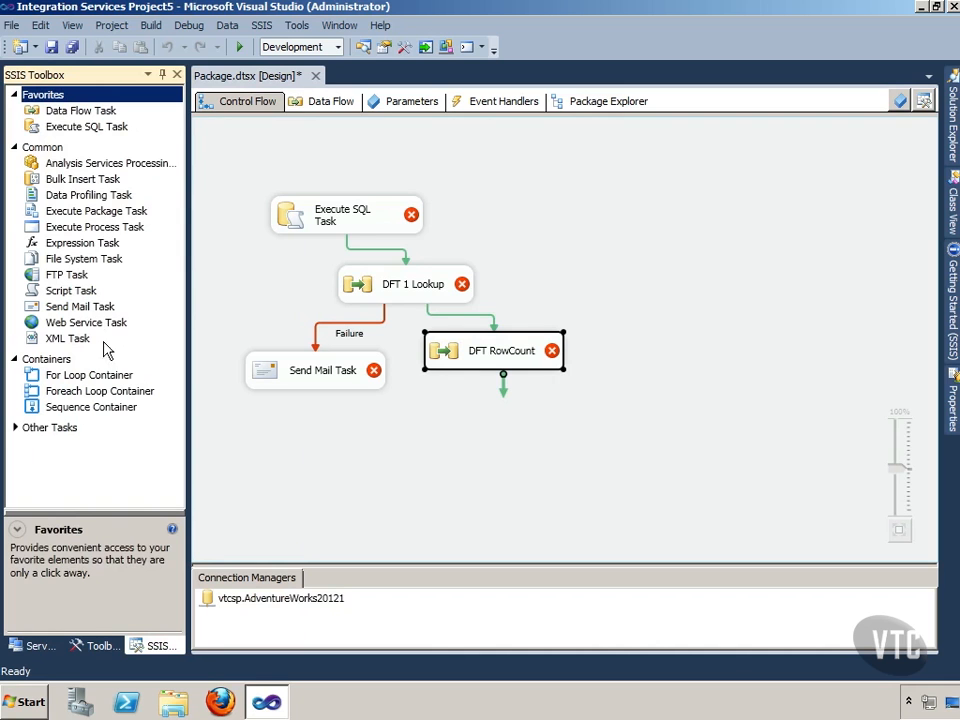
click(328, 110)
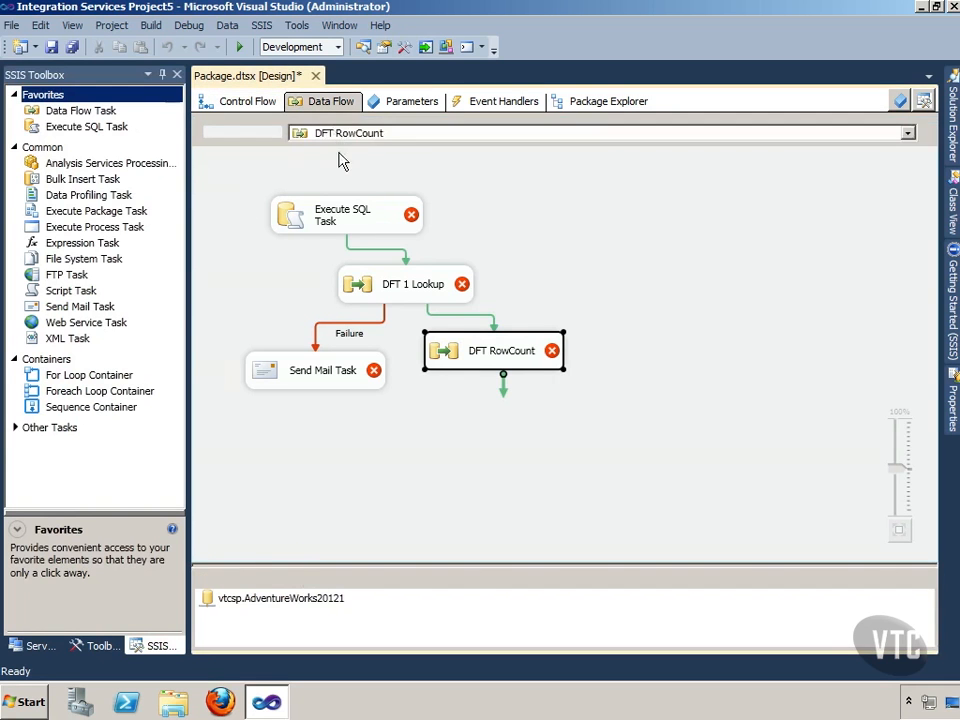